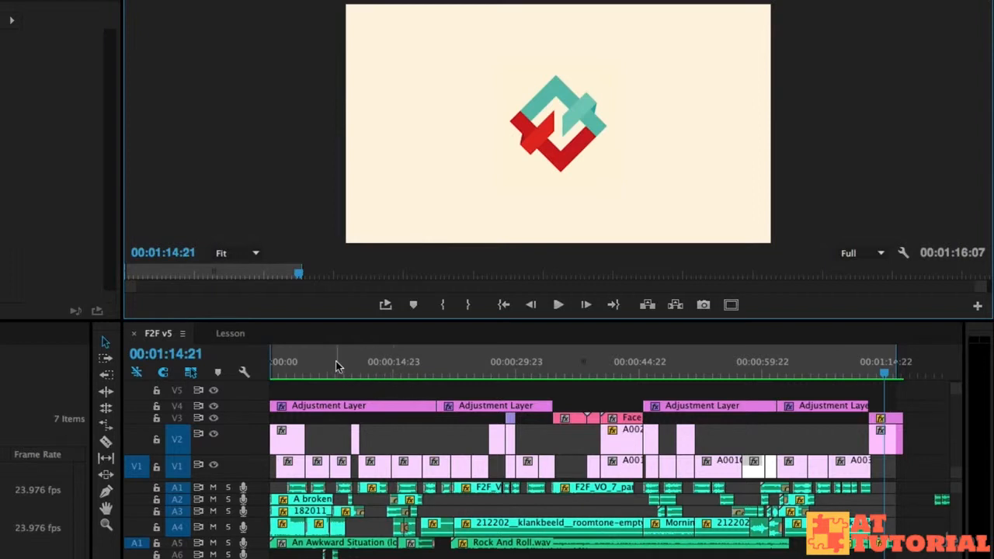
Play back the F2F v5 sequence from its start and around the 38-second mark to review the edit.
{"action": "left_click", "coordinate": [287, 368]}
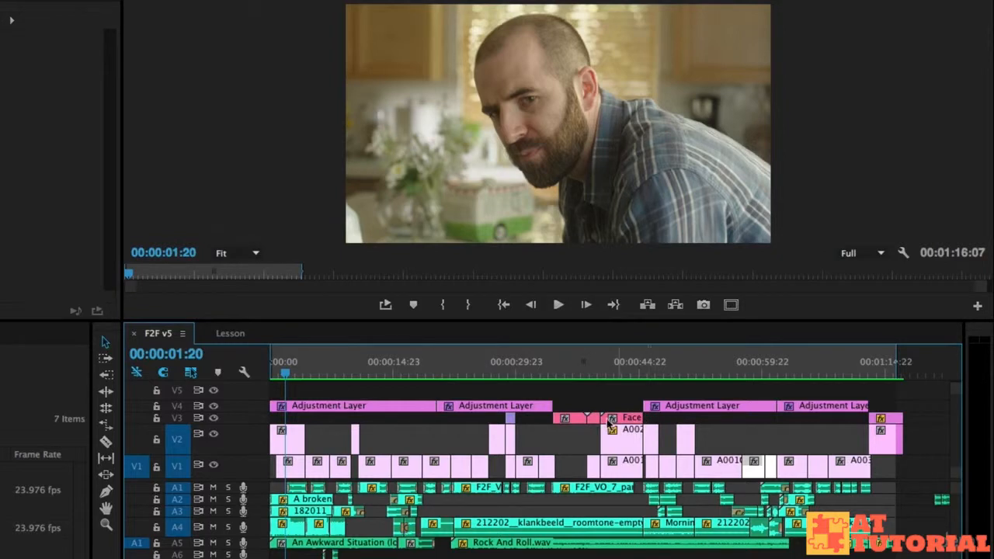
{"action": "left_click", "coordinate": [573, 376]}
{"action": "left_click_drag", "start_coordinate": [581, 371], "coordinate": [584, 382]}
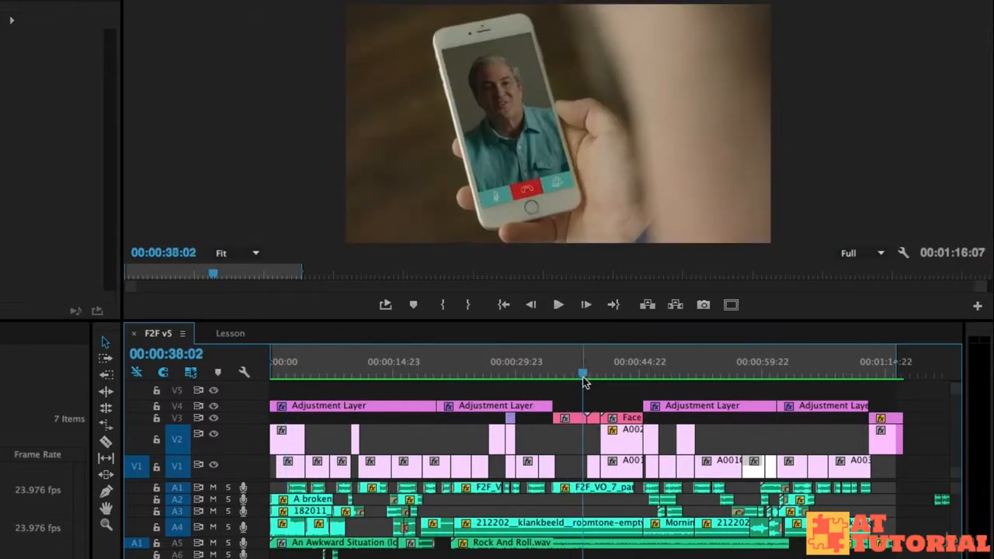
{"action": "key", "text": "space"}
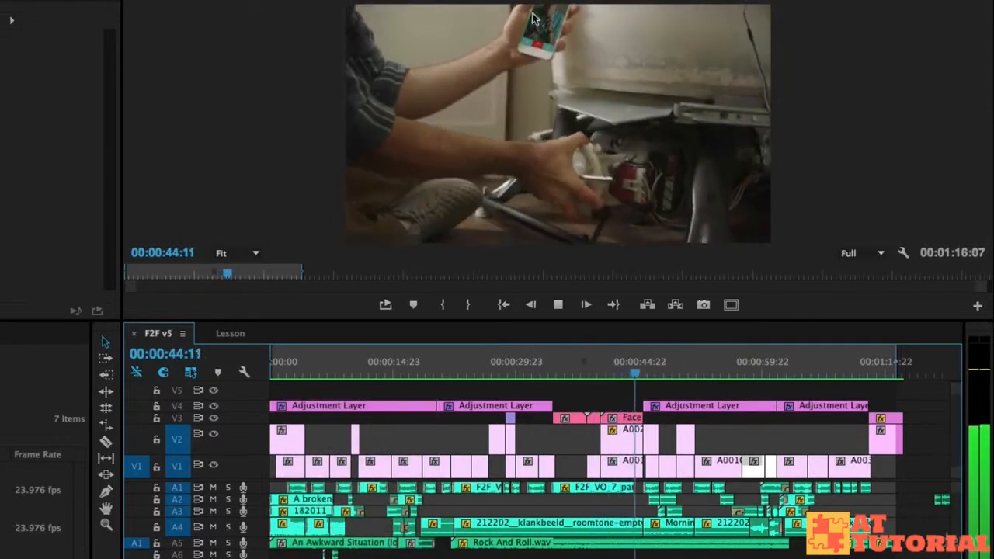
{"action": "key", "text": "space"}
{"action": "left_click_drag", "start_coordinate": [564, 376], "coordinate": [567, 373]}
{"action": "key", "text": "space"}
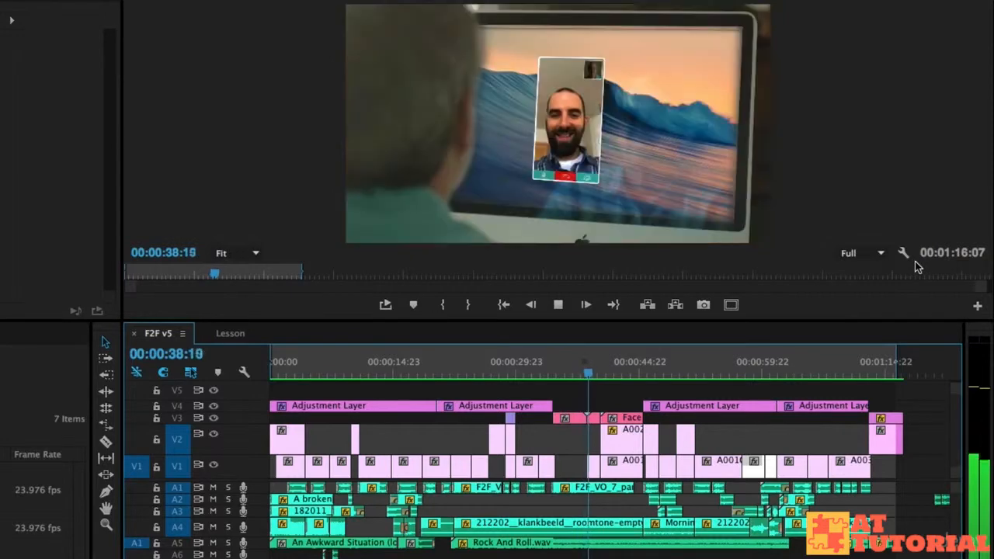
{"action": "key", "text": "space"}
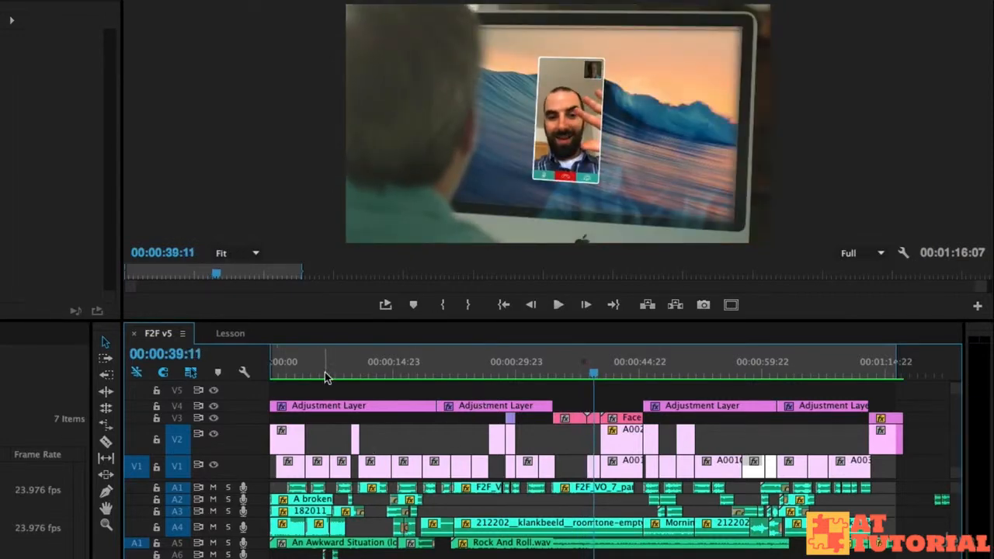
{"action": "left_click", "coordinate": [294, 370]}
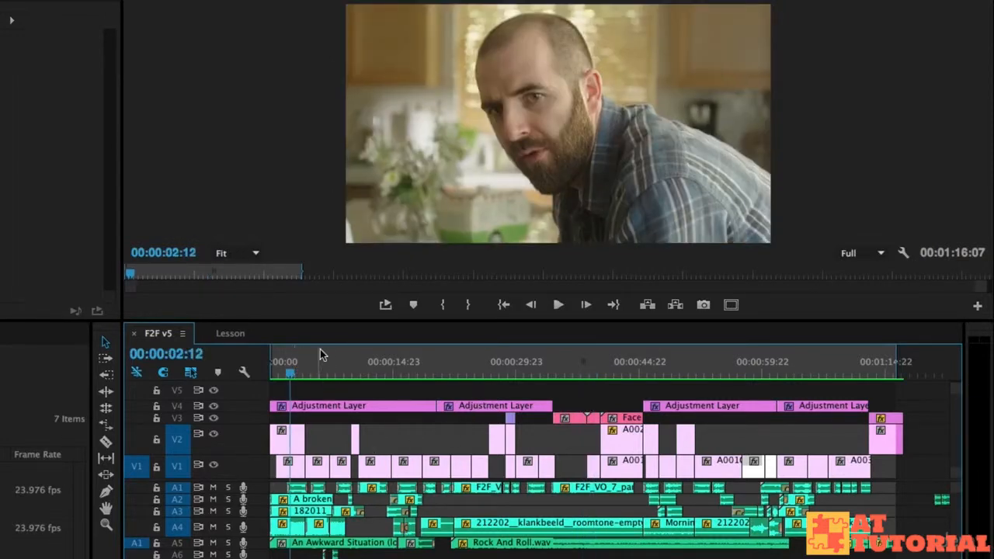
{"action": "left_click", "coordinate": [272, 371]}
{"action": "key", "text": "space"}
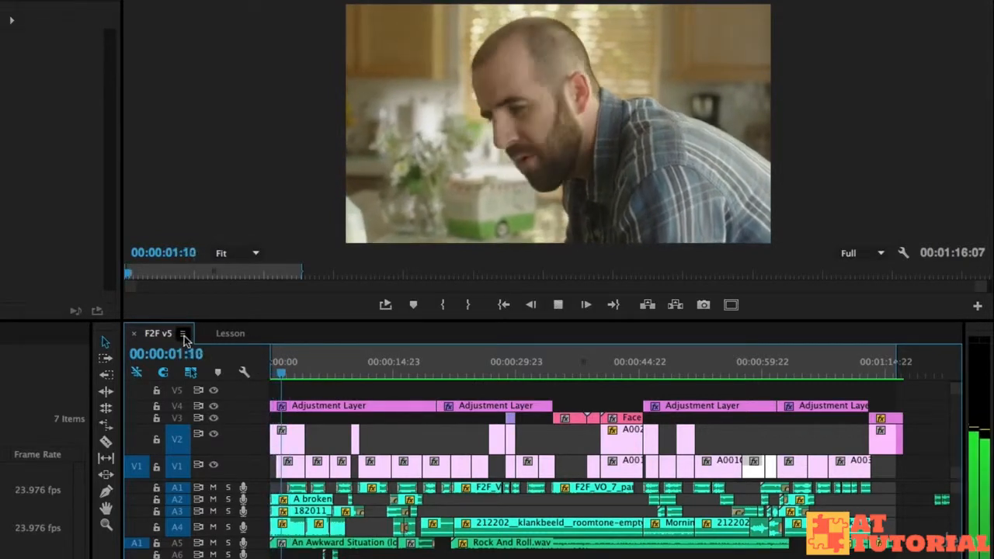
Enlarge the program monitor by shrinking the timeline panel, then resume playback.
{"action": "left_click_drag", "start_coordinate": [160, 334], "coordinate": [153, 409]}
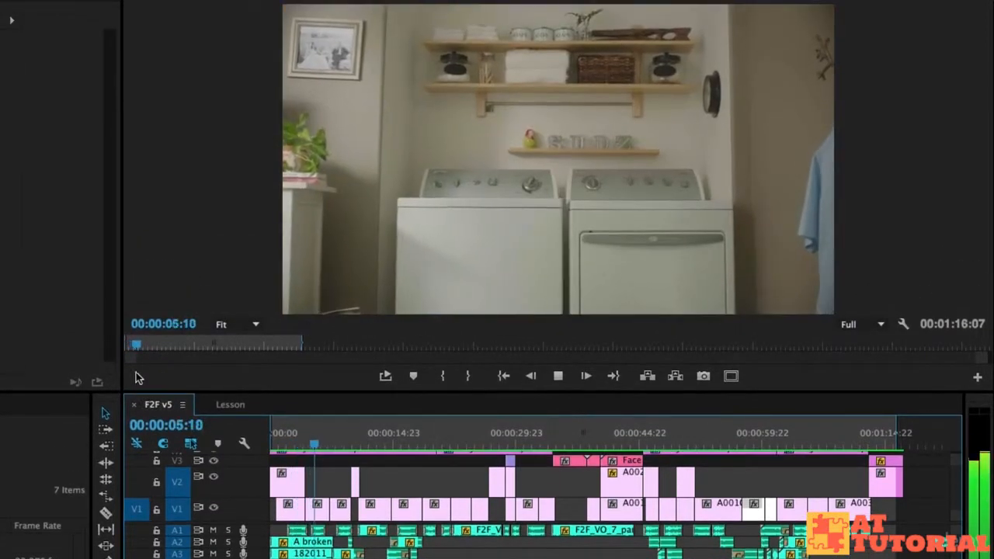
{"action": "key", "text": "space"}
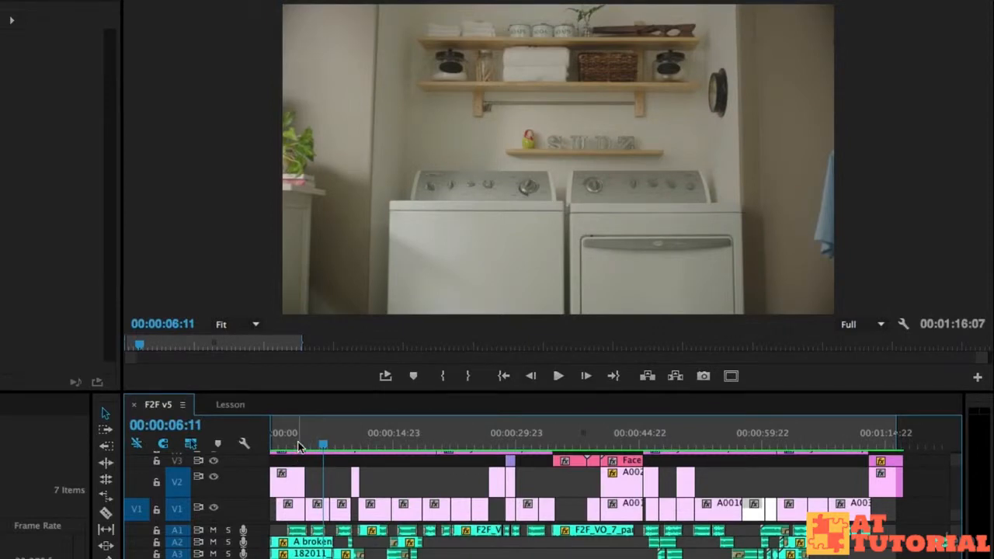
Scrub and play the opening kitchen scene between about 3 and 10 seconds into the sequence.
{"action": "left_click", "coordinate": [299, 445]}
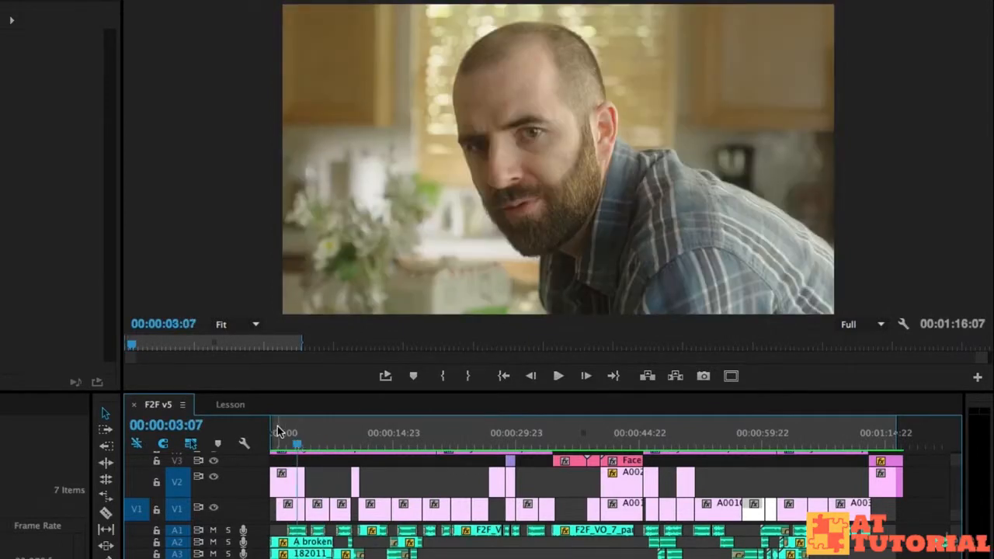
{"action": "left_click", "coordinate": [319, 445]}
{"action": "left_click_drag", "start_coordinate": [295, 441], "coordinate": [346, 444]}
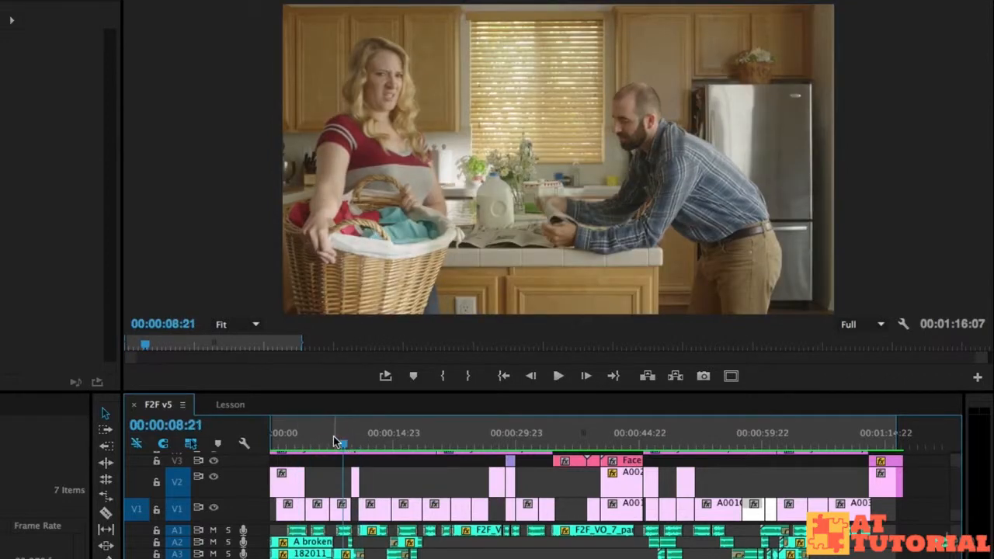
{"action": "key", "text": "space"}
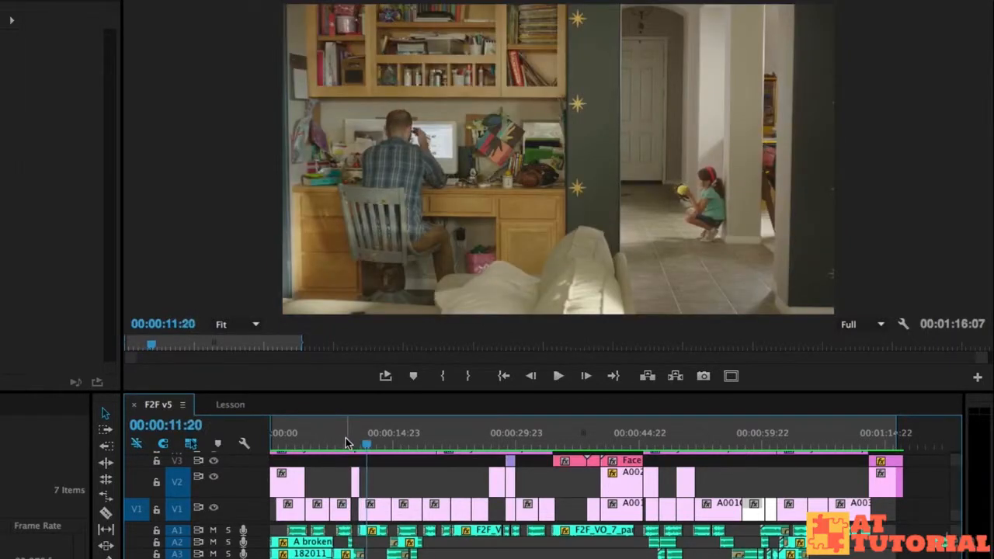
{"action": "left_click", "coordinate": [345, 439]}
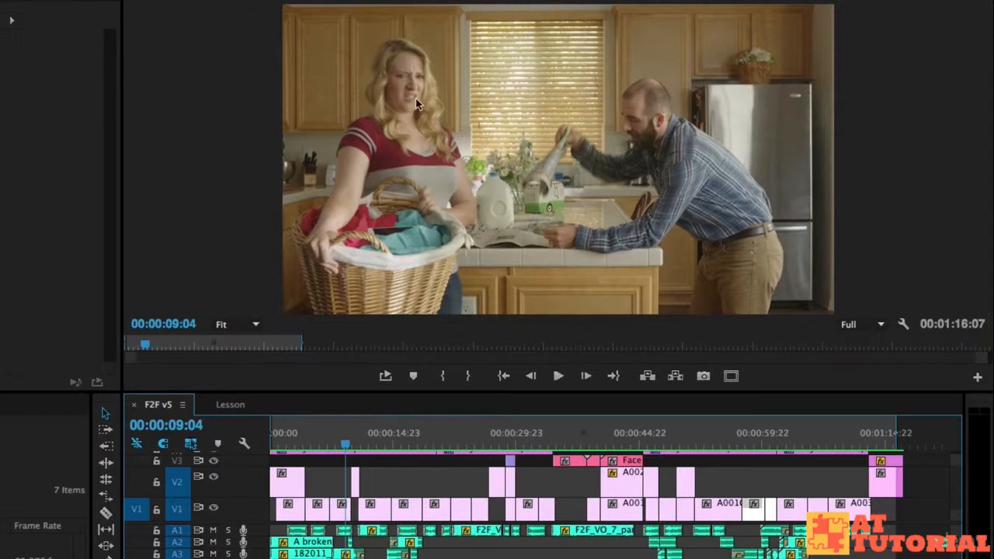
{"action": "key", "text": "space"}
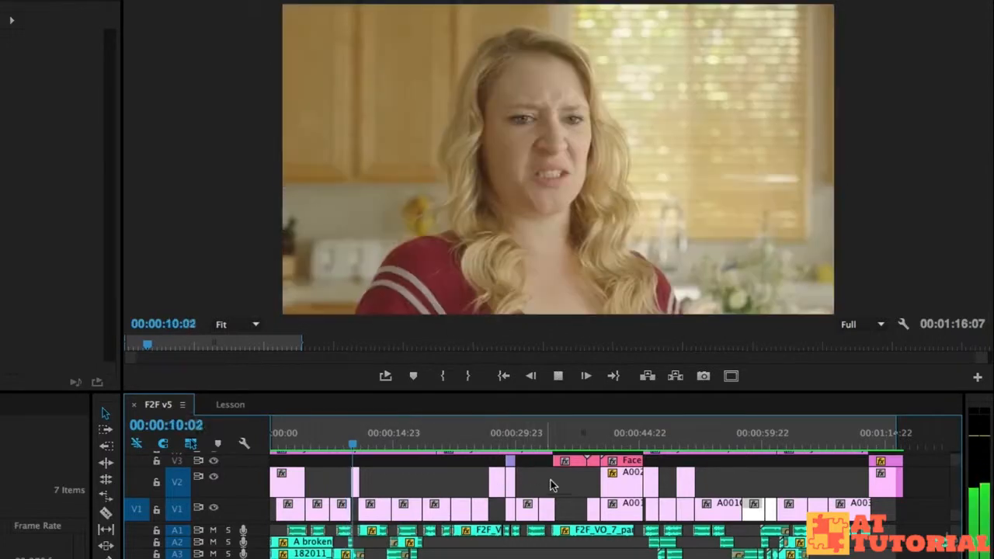
{"action": "key", "text": "space"}
{"action": "left_click", "coordinate": [349, 445]}
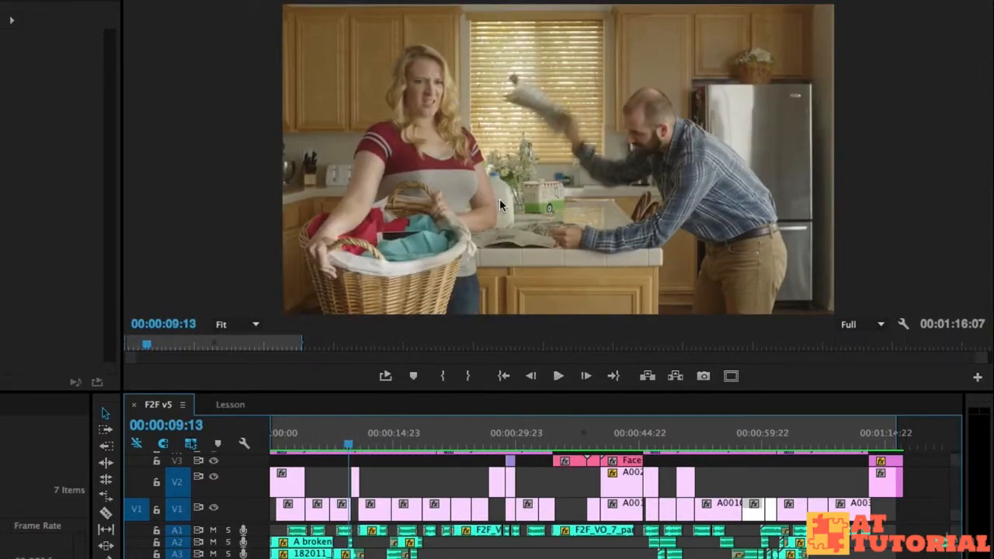
{"action": "key", "text": "space"}
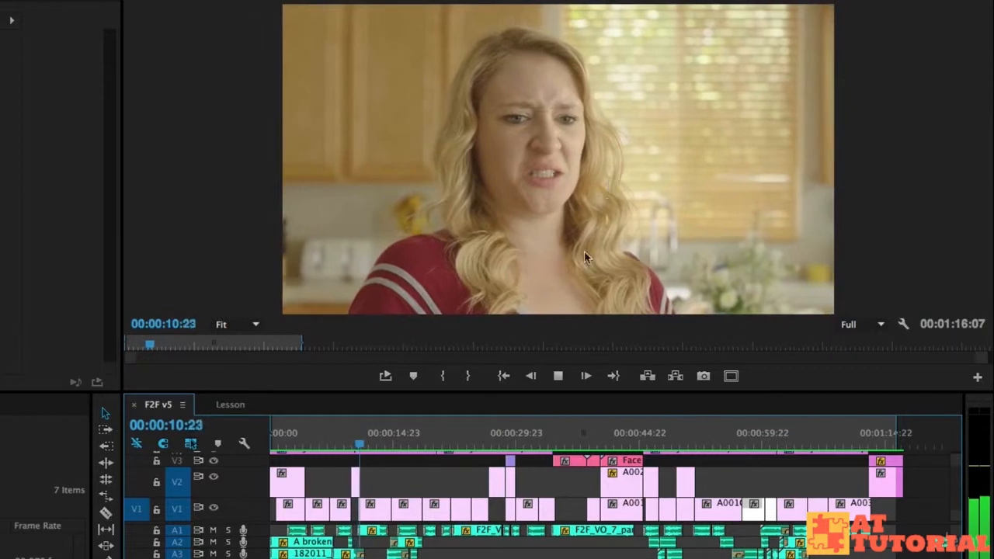
{"action": "key", "text": "space"}
{"action": "left_click_drag", "start_coordinate": [350, 438], "coordinate": [347, 439]}
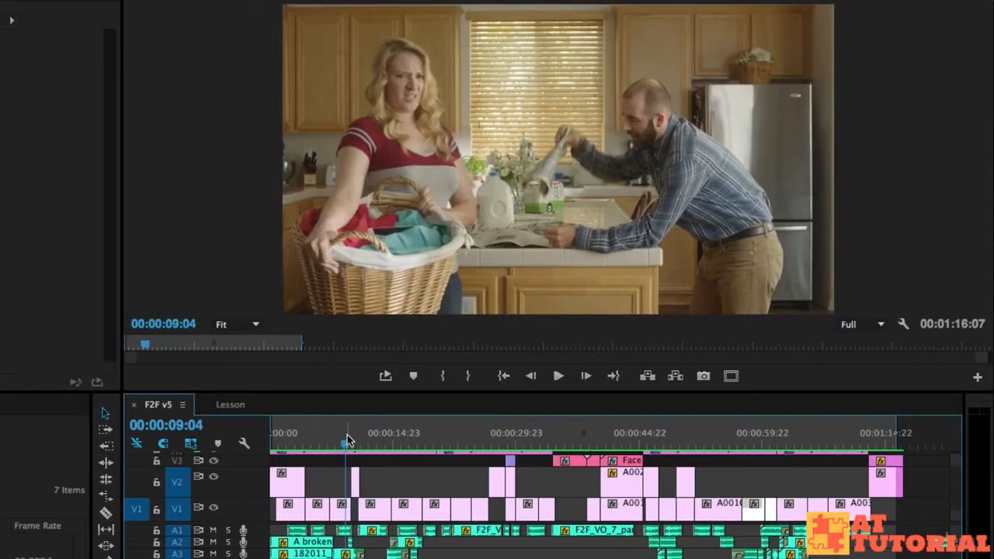
Step frame by frame around the cut near 9 to 10 seconds to examine the shot change.
{"action": "key", "text": "Right"}
{"action": "key", "text": "Right"}
{"action": "key", "text": "Right"}
{"action": "key", "text": "Right"}
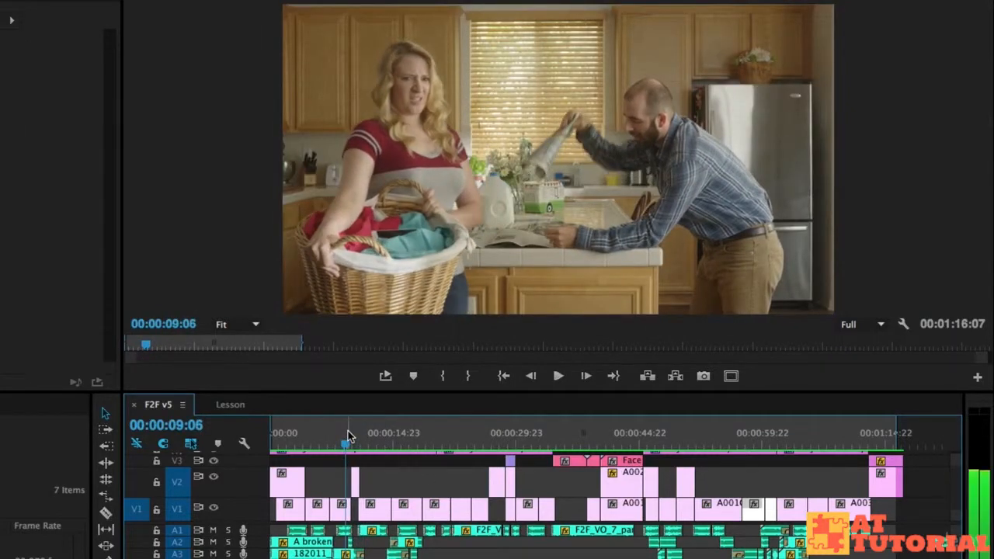
{"action": "key", "text": "Right"}
{"action": "key", "text": "Right"}
{"action": "key", "text": "Right"}
{"action": "key", "text": "Right"}
{"action": "key", "text": "Right"}
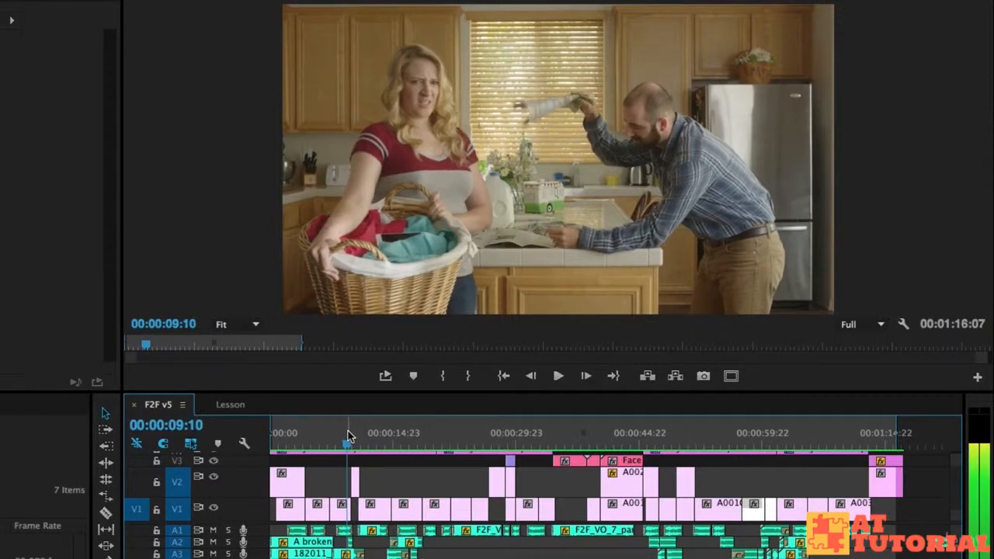
{"action": "key", "text": "Right"}
{"action": "key", "text": "Right"}
{"action": "key", "text": "Right"}
{"action": "key", "text": "Right"}
{"action": "key", "text": "Right"}
{"action": "key", "text": "Right"}
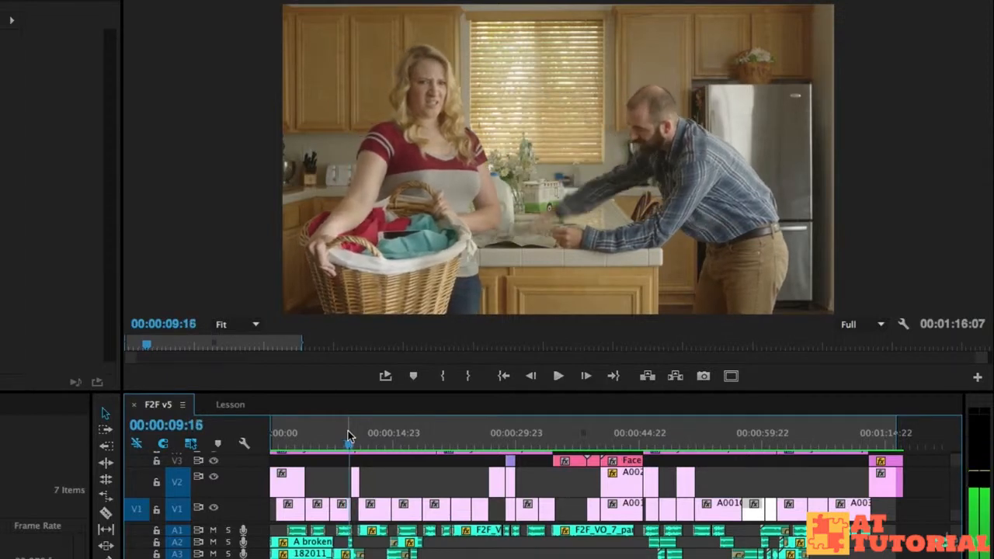
{"action": "key", "text": "Right"}
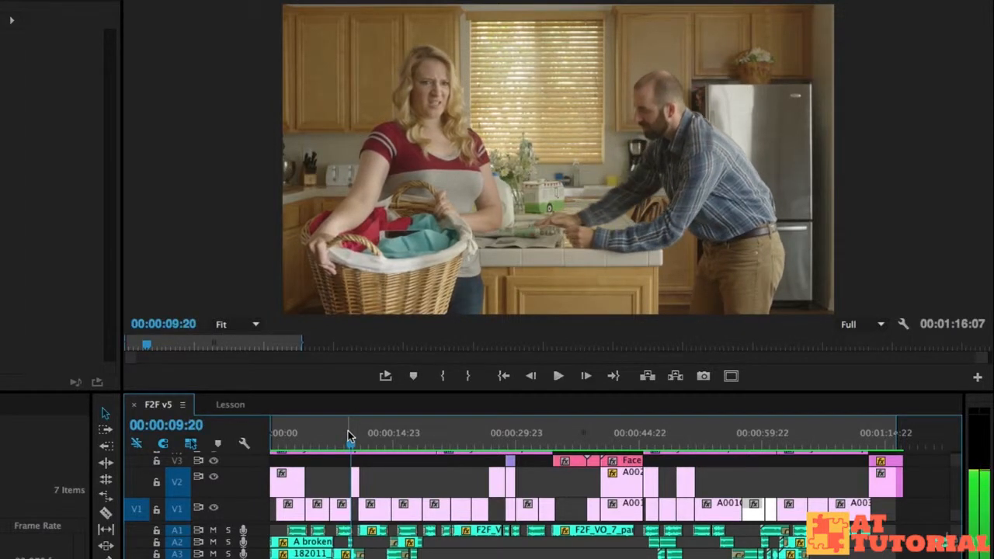
{"action": "key", "text": "Right"}
{"action": "key", "text": "Right"}
{"action": "key", "text": "Right"}
{"action": "key", "text": "Right"}
{"action": "key", "text": "Right"}
{"action": "key", "text": "Right"}
{"action": "key", "text": "Right"}
{"action": "key", "text": "Right"}
{"action": "key", "text": "Right"}
{"action": "key", "text": "Right"}
{"action": "key", "text": "Right"}
{"action": "key", "text": "Right"}
{"action": "key", "text": "Right"}
{"action": "key", "text": "Right"}
{"action": "key", "text": "Right"}
{"action": "key", "text": "Right"}
{"action": "key", "text": "Left"}
{"action": "key", "text": "Left"}
{"action": "key", "text": "Left"}
{"action": "key", "text": "Left"}
{"action": "key", "text": "Left"}
{"action": "key", "text": "Right"}
{"action": "key", "text": "Right"}
{"action": "key", "text": "Right"}
{"action": "key", "text": "Right"}
{"action": "key", "text": "Right"}
{"action": "key", "text": "Left"}
{"action": "key", "text": "Left"}
{"action": "key", "text": "Left"}
{"action": "key", "text": "Left"}
{"action": "key", "text": "Left"}
{"action": "key", "text": "Left"}
{"action": "key", "text": "Left"}
{"action": "key", "text": "Left"}
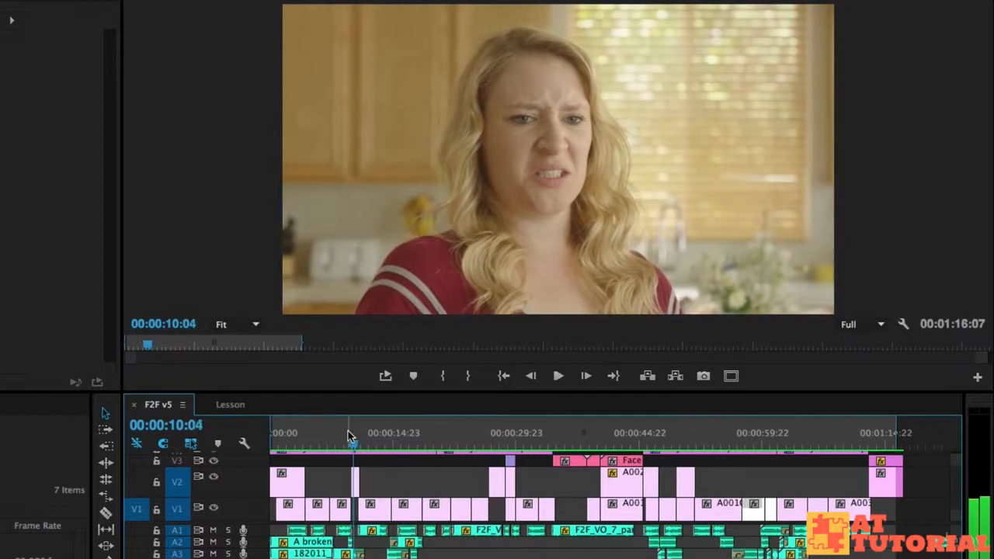
{"action": "key", "text": "Left"}
{"action": "key", "text": "Left"}
{"action": "key", "text": "Left"}
{"action": "key", "text": "Left"}
{"action": "key", "text": "Left"}
{"action": "key", "text": "Left"}
{"action": "key", "text": "Left"}
{"action": "key", "text": "Left"}
{"action": "key", "text": "Left"}
{"action": "key", "text": "Left"}
{"action": "key", "text": "Left"}
{"action": "key", "text": "Left"}
{"action": "key", "text": "Left"}
{"action": "key", "text": "Left"}
{"action": "key", "text": "Left"}
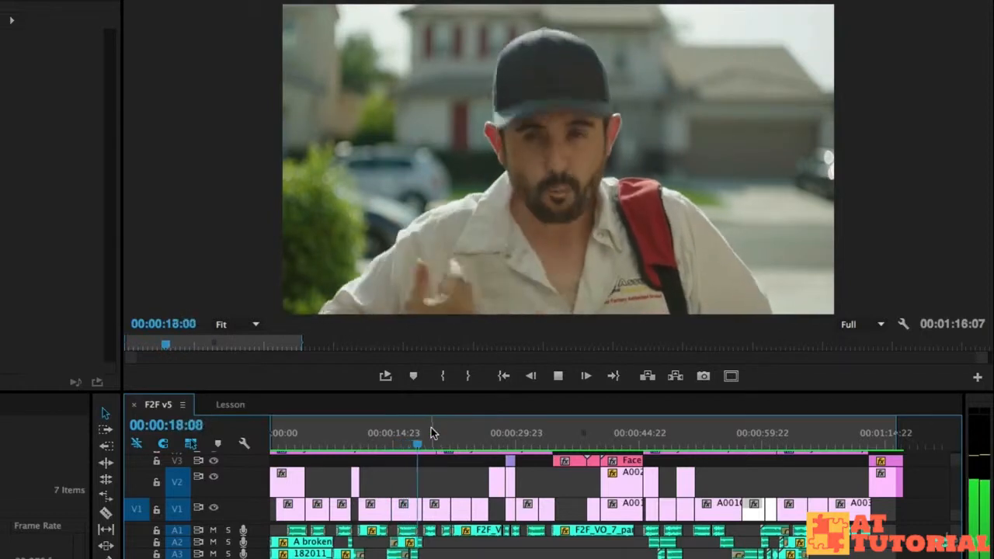
Play the sequence around 18 seconds, then jump to about 58 seconds and play the ending kitchen scene.
{"action": "key", "text": "space"}
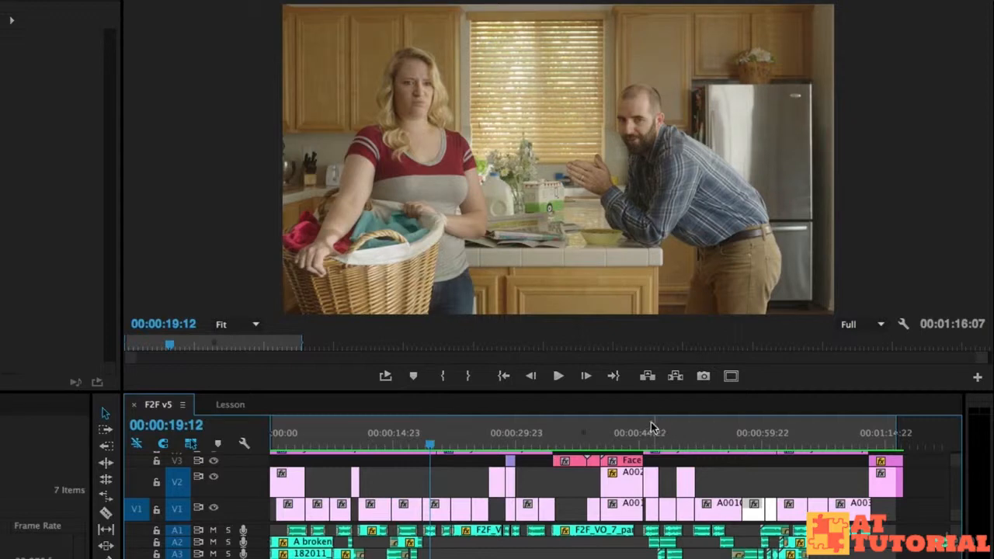
{"action": "left_click_drag", "start_coordinate": [765, 440], "coordinate": [710, 446]}
{"action": "key", "text": "space"}
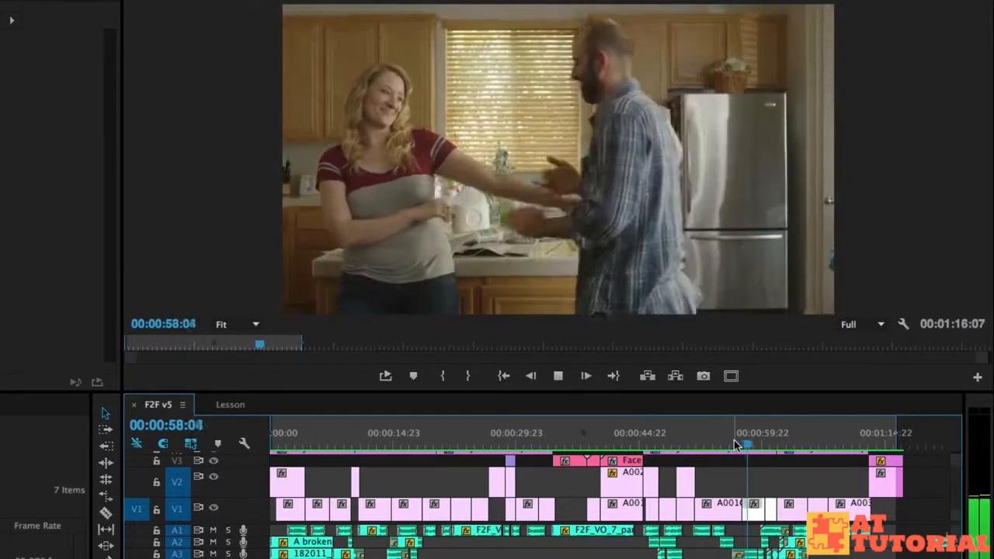
{"action": "key", "text": "space"}
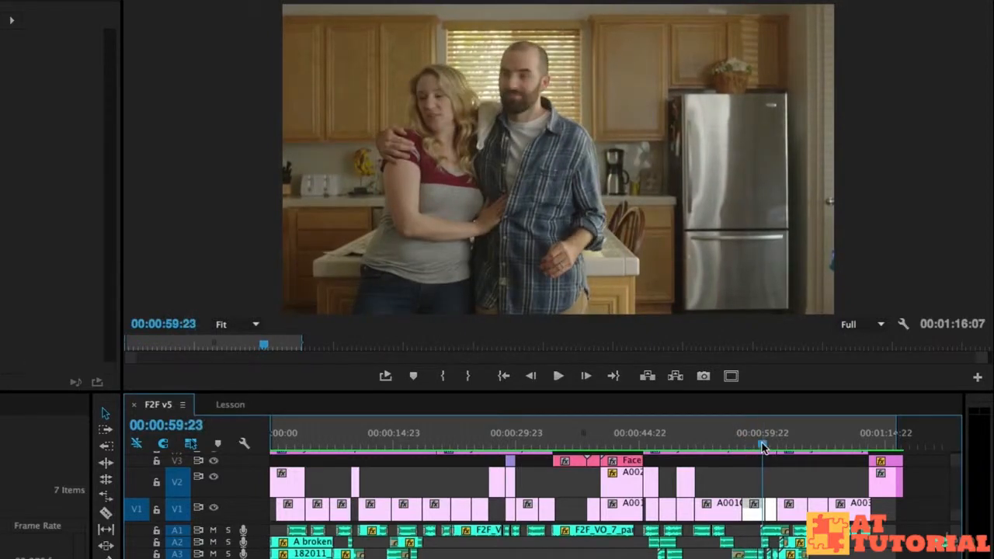
{"action": "left_click", "coordinate": [757, 429]}
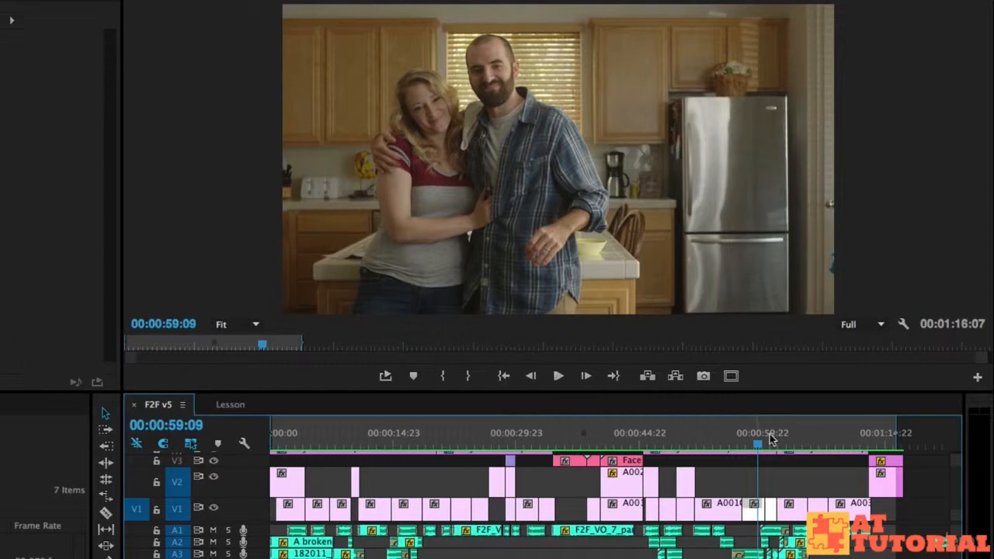
{"action": "key", "text": "space"}
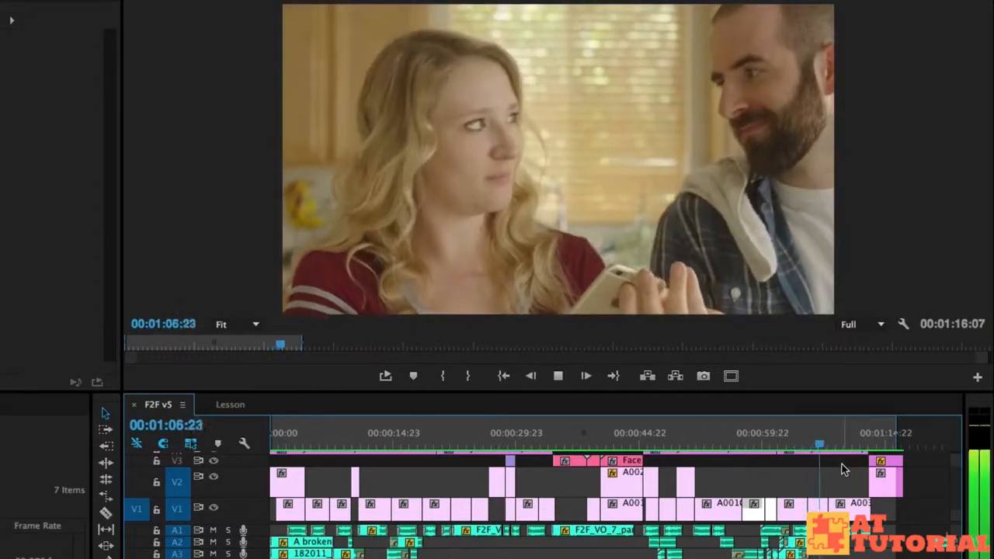
Repeatedly scrub and play the section between about 1:04 and 1:08 to review the closing shots.
{"action": "left_click_drag", "start_coordinate": [807, 443], "coordinate": [803, 441]}
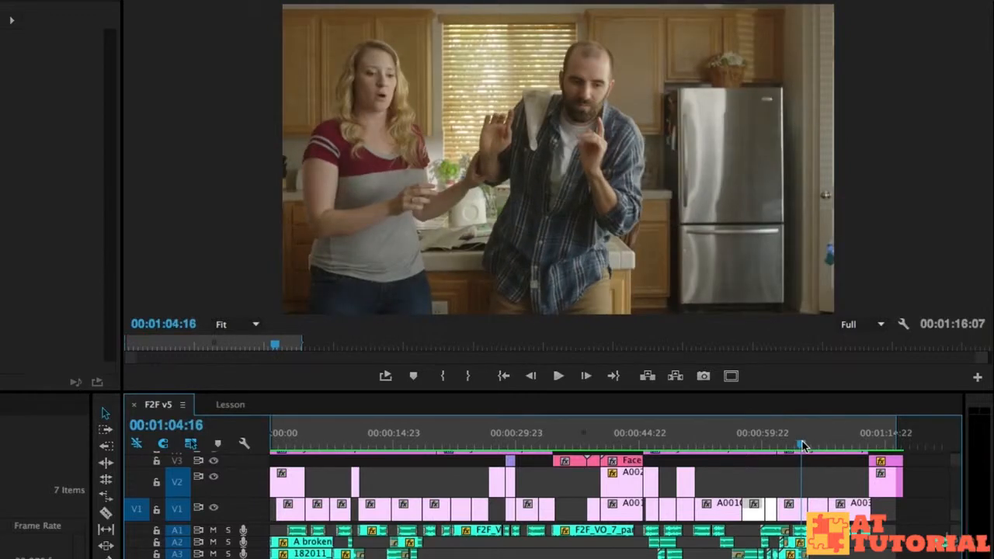
{"action": "key", "text": "space"}
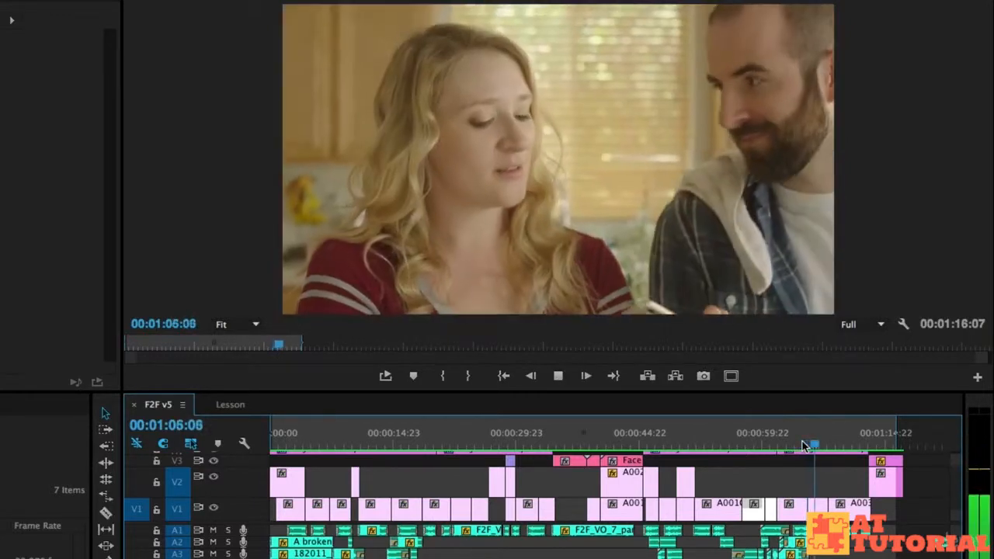
{"action": "key", "text": "space"}
{"action": "left_click_drag", "start_coordinate": [802, 443], "coordinate": [801, 445]}
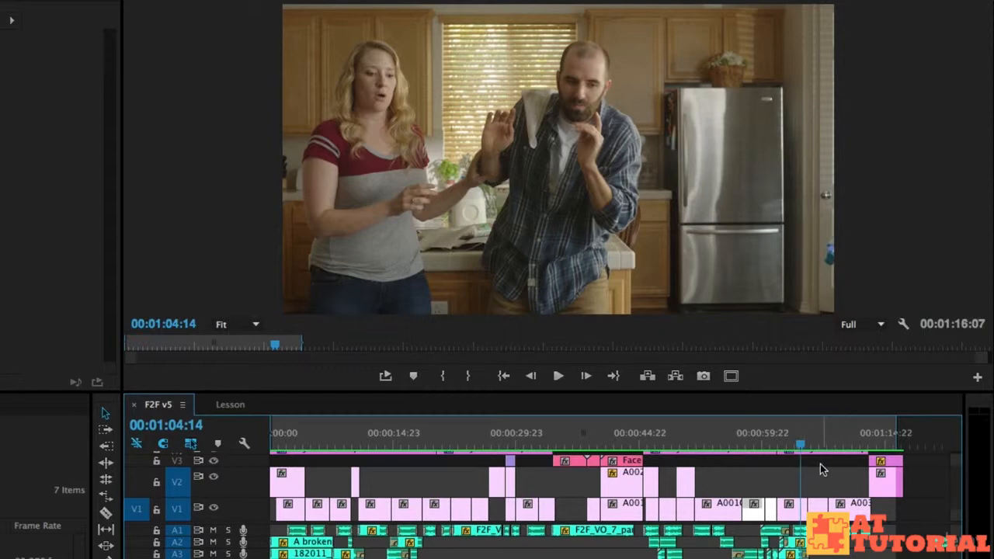
{"action": "key", "text": "space"}
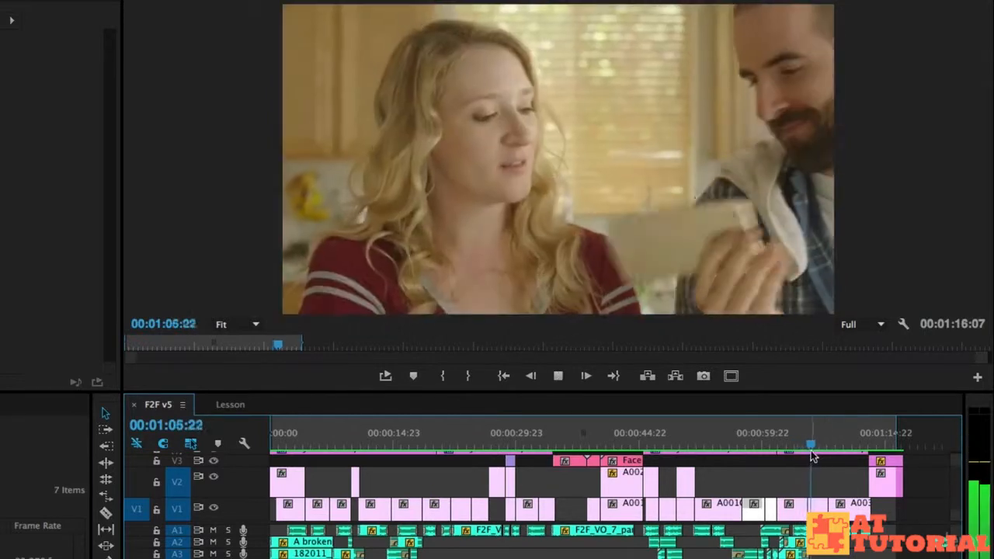
{"action": "left_click_drag", "start_coordinate": [801, 445], "coordinate": [801, 447]}
{"action": "key", "text": "space"}
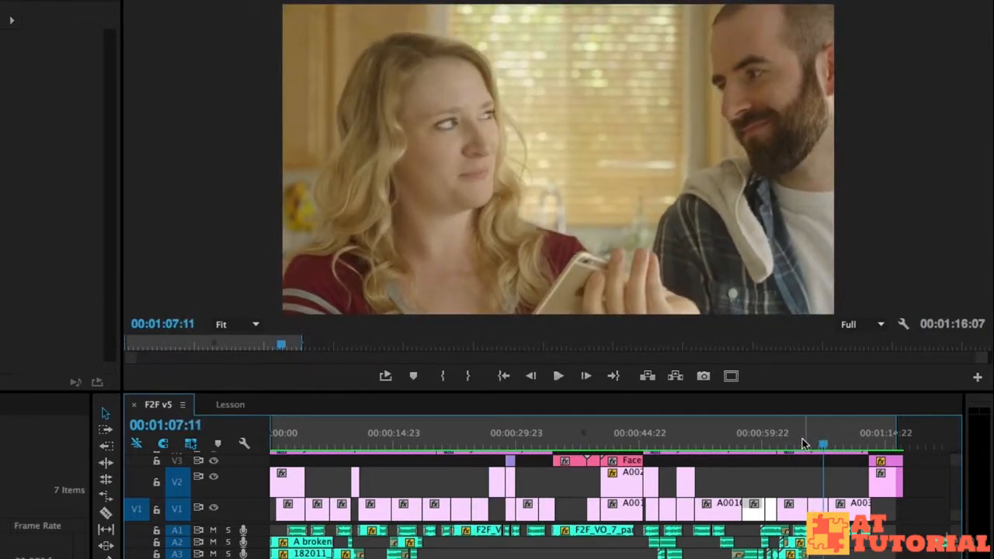
{"action": "left_click", "coordinate": [800, 445]}
{"action": "left_click_drag", "start_coordinate": [801, 440], "coordinate": [813, 438]}
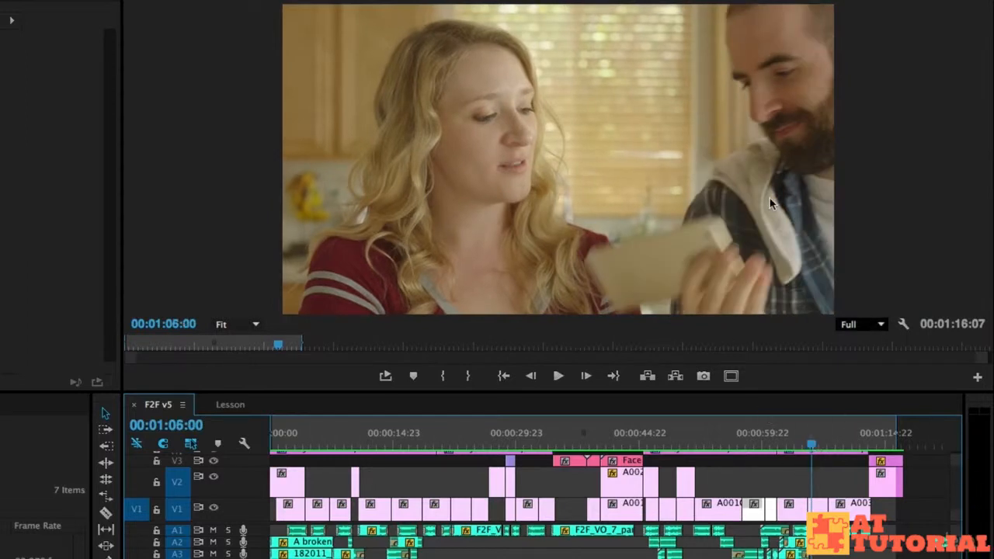
{"action": "left_click_drag", "start_coordinate": [812, 442], "coordinate": [804, 447]}
{"action": "key", "text": "space"}
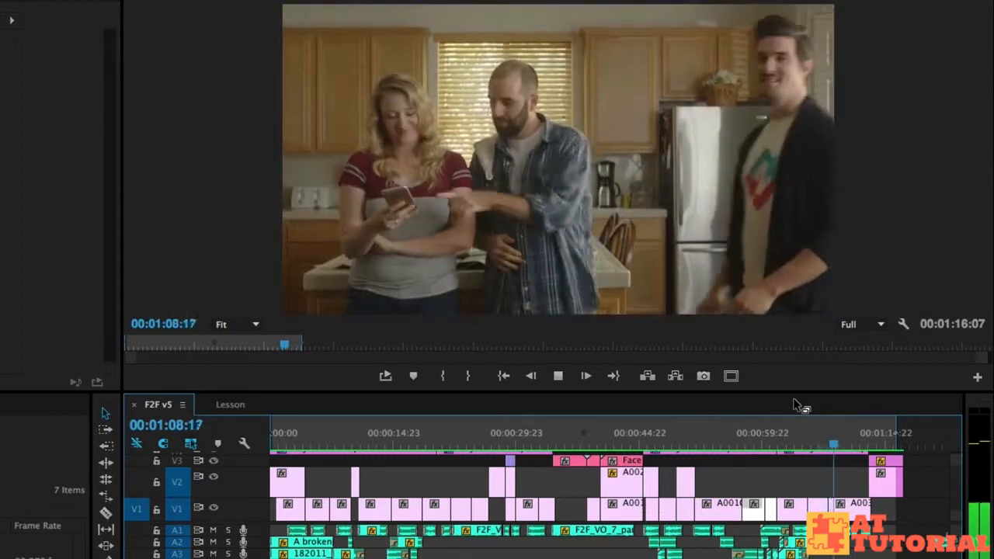
Step frame by frame through the closing shots between about 1:07 and 1:09 of the sequence.
{"action": "key", "text": "space"}
{"action": "left_click_drag", "start_coordinate": [825, 443], "coordinate": [827, 448]}
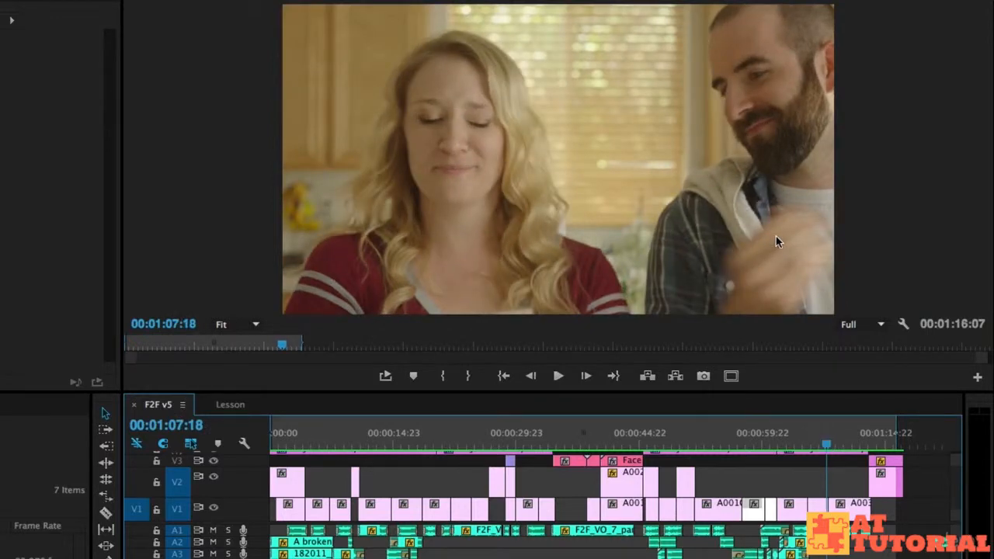
{"action": "key", "text": "Right"}
{"action": "key", "text": "Right"}
{"action": "key", "text": "Right"}
{"action": "key", "text": "Right"}
{"action": "key", "text": "Right"}
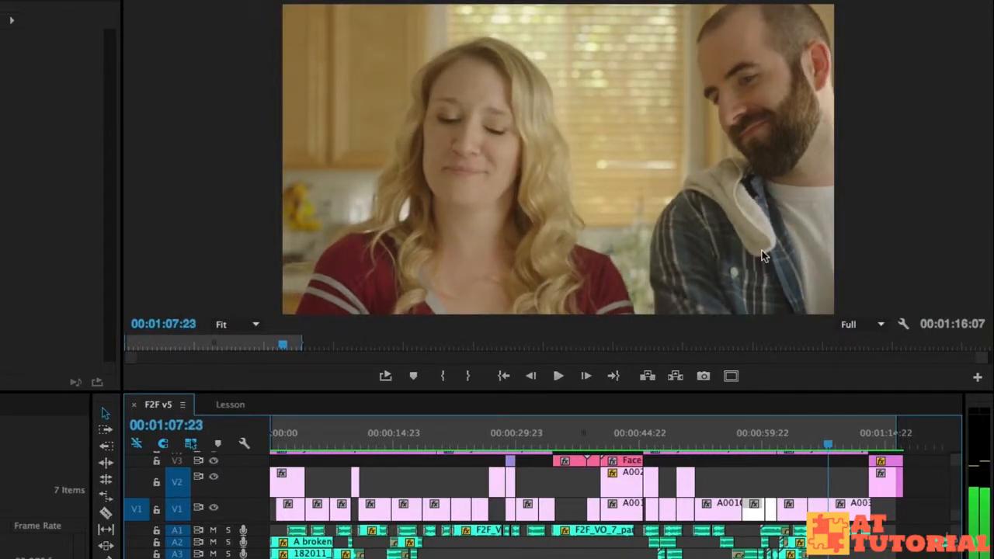
{"action": "key", "text": "Right"}
{"action": "key", "text": "Right"}
{"action": "key", "text": "Right"}
{"action": "key", "text": "Right"}
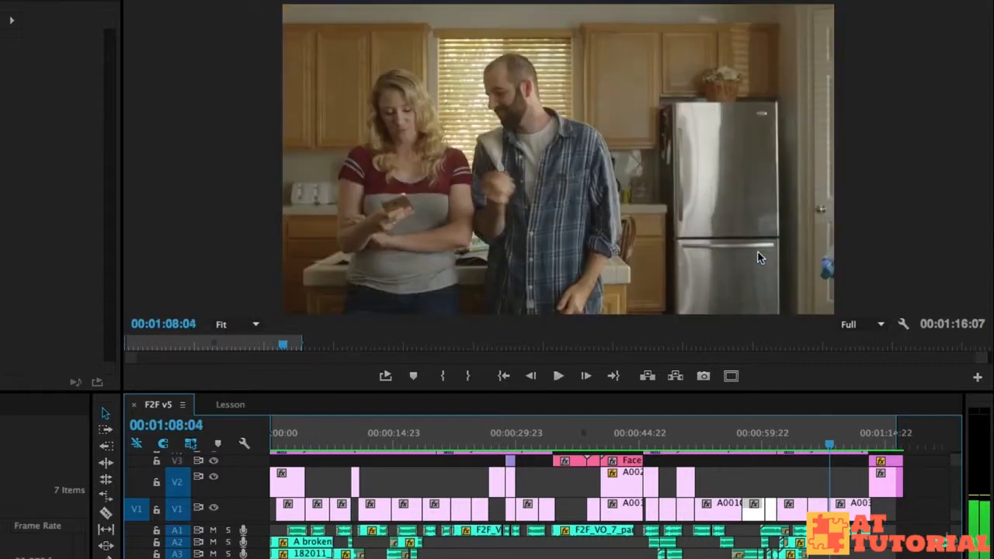
{"action": "key", "text": "Right"}
{"action": "key", "text": "Right"}
{"action": "key", "text": "Right"}
{"action": "key", "text": "Right"}
{"action": "key", "text": "Right"}
{"action": "key", "text": "Right"}
{"action": "key", "text": "Right"}
{"action": "key", "text": "Right"}
{"action": "key", "text": "Right"}
{"action": "key", "text": "Right"}
{"action": "key", "text": "Right"}
{"action": "key", "text": "Right"}
{"action": "key", "text": "Right"}
{"action": "key", "text": "Right"}
{"action": "key", "text": "Right"}
{"action": "key", "text": "Right"}
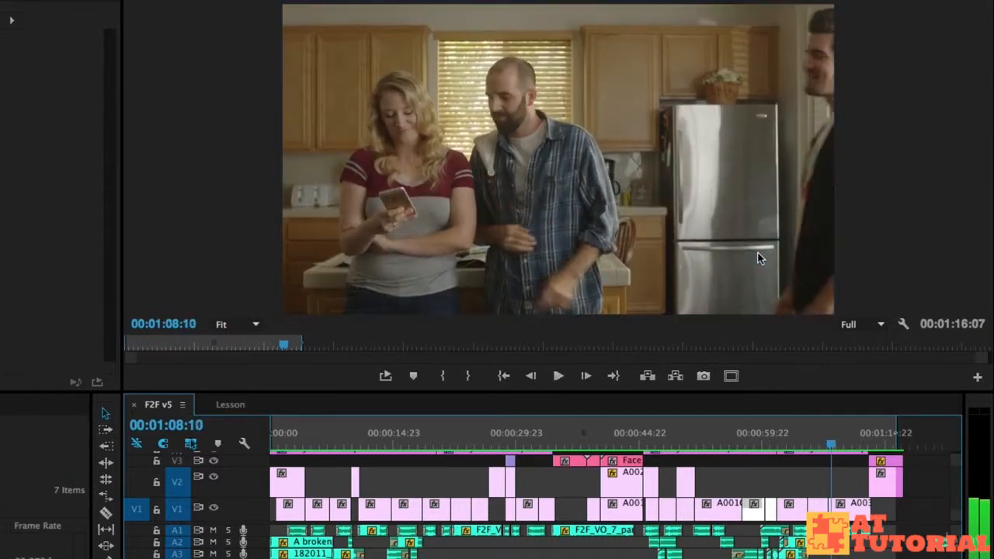
{"action": "key", "text": "Right"}
{"action": "key", "text": "Right"}
{"action": "key", "text": "Right"}
{"action": "key", "text": "Right"}
{"action": "key", "text": "Right"}
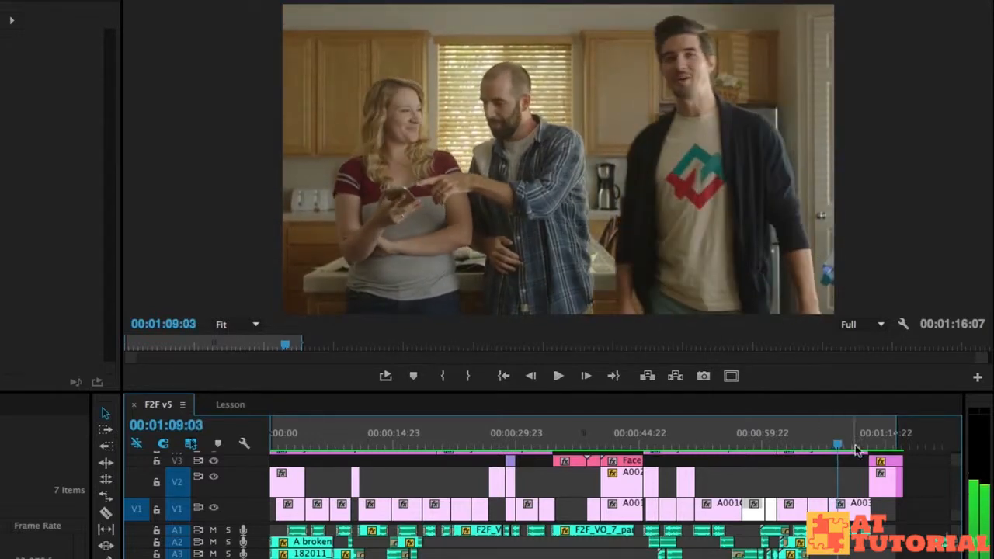
Jump back to about 59 seconds and play the ending kitchen scene.
{"action": "left_click_drag", "start_coordinate": [771, 444], "coordinate": [754, 443]}
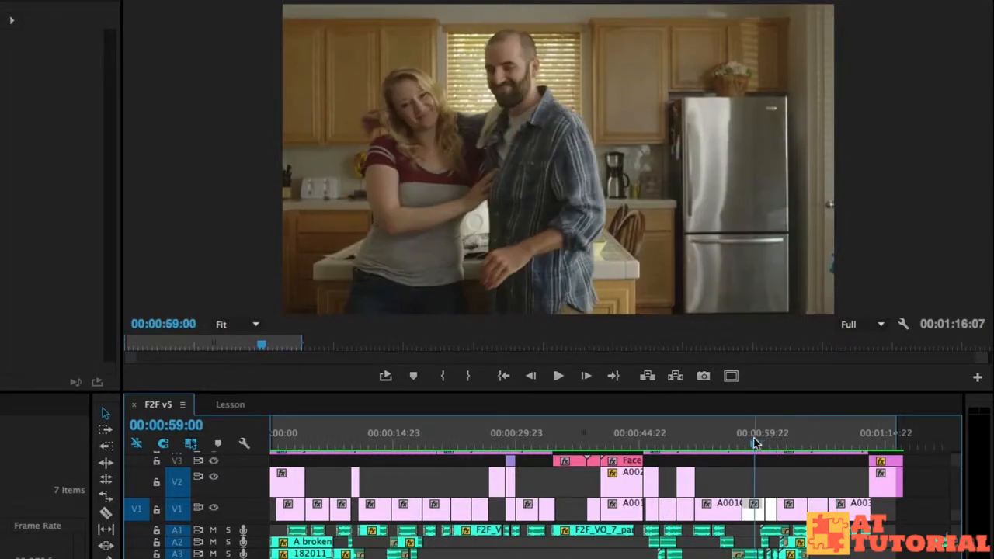
{"action": "key", "text": "space"}
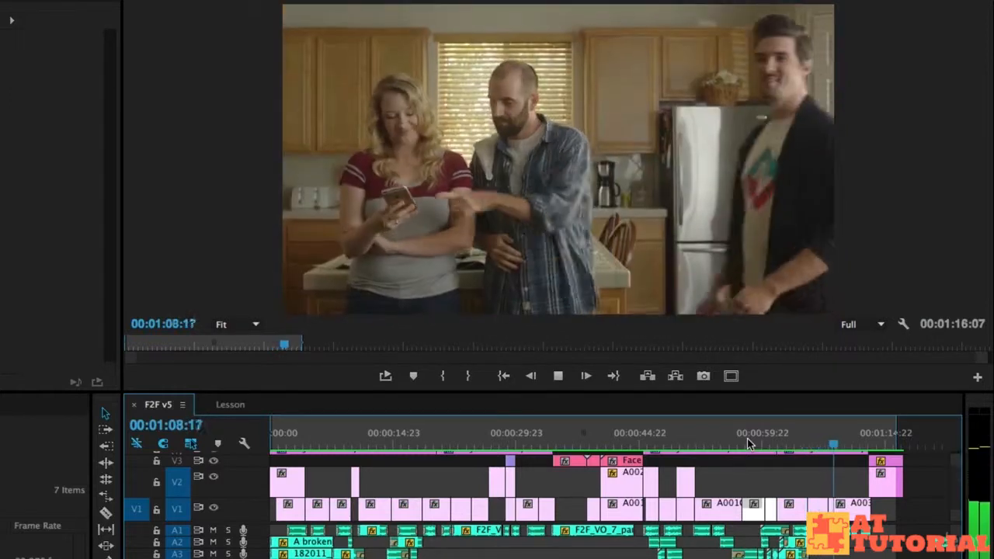
{"action": "key", "text": "space"}
Switch to the Lesson sequence and scrub and play its opening seconds up to about 5 seconds.
{"action": "left_click", "coordinate": [230, 404]}
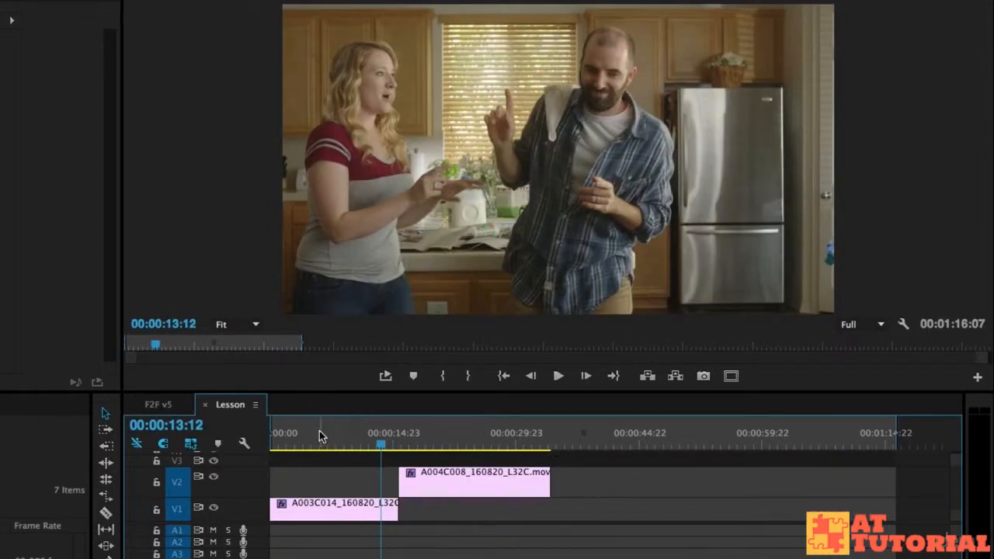
{"action": "left_click_drag", "start_coordinate": [321, 440], "coordinate": [236, 444]}
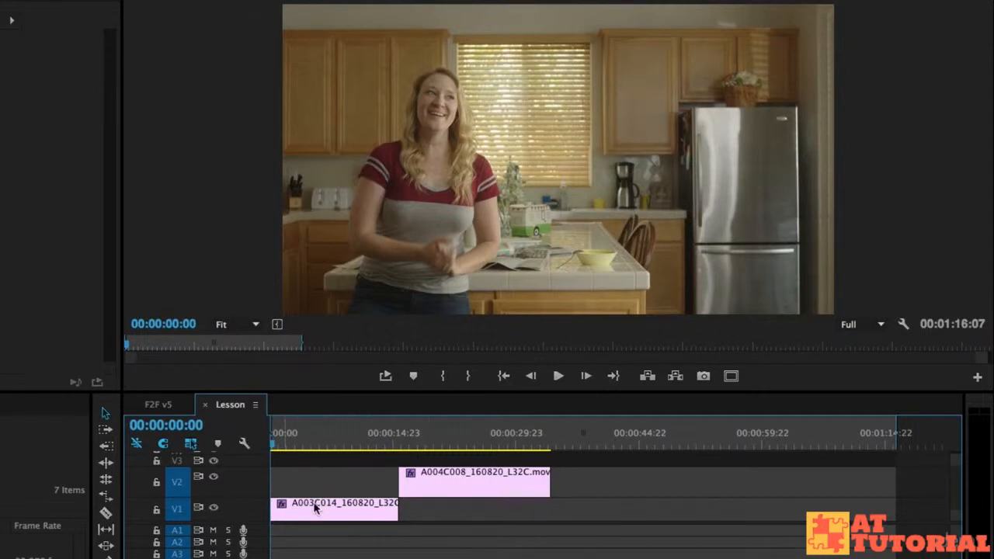
{"action": "key", "text": "space"}
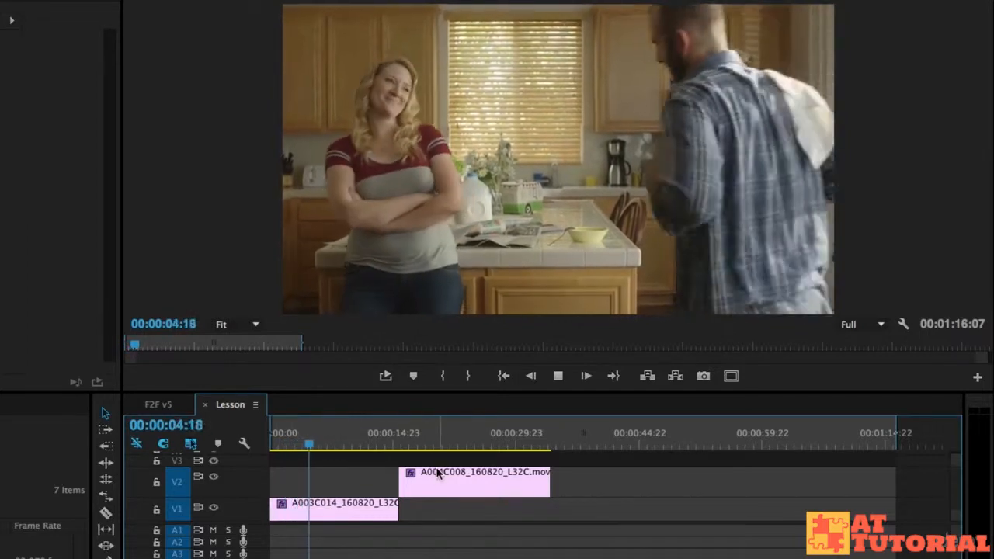
{"action": "key", "text": "space"}
{"action": "left_click_drag", "start_coordinate": [407, 443], "coordinate": [404, 443]}
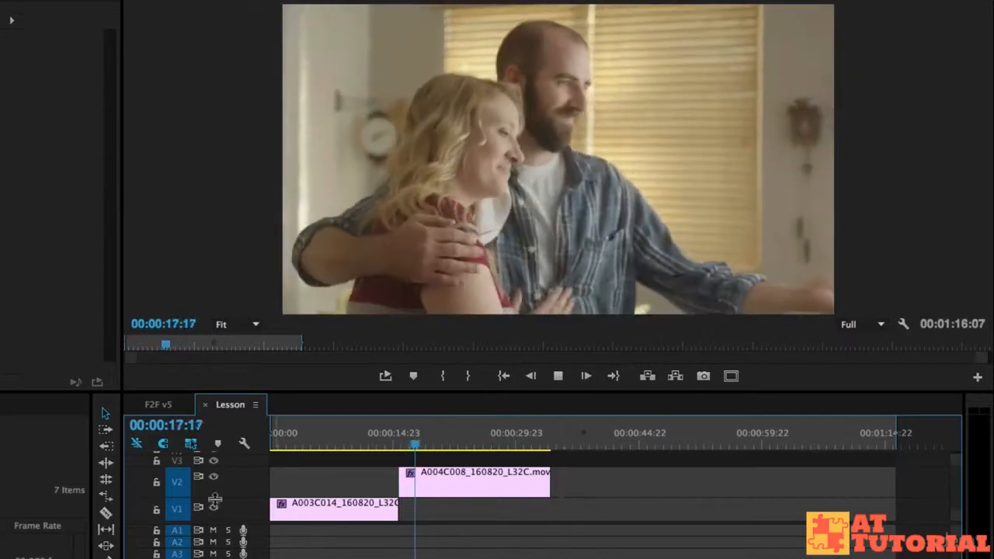
{"action": "left_click", "coordinate": [281, 445]}
{"action": "left_click_drag", "start_coordinate": [281, 447], "coordinate": [285, 449]}
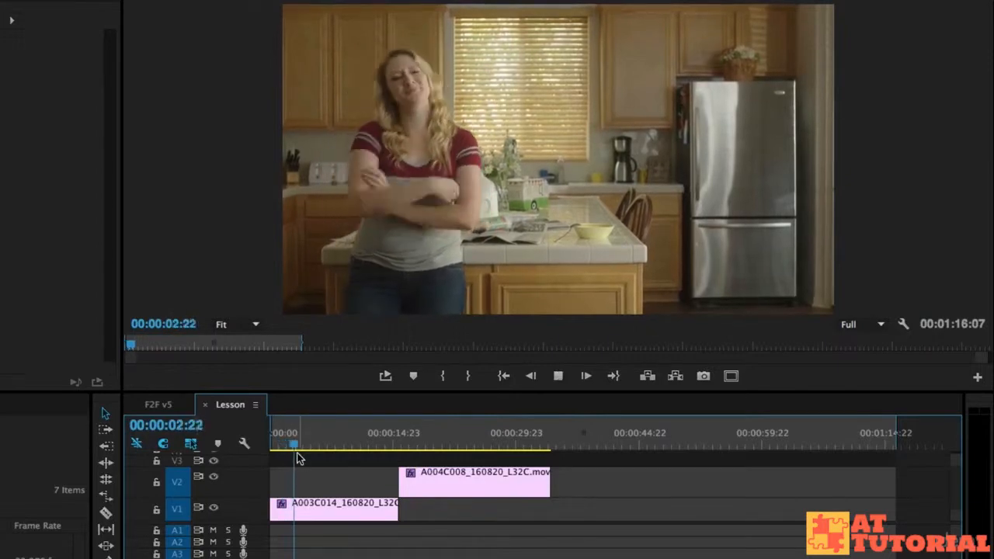
{"action": "key", "text": "space"}
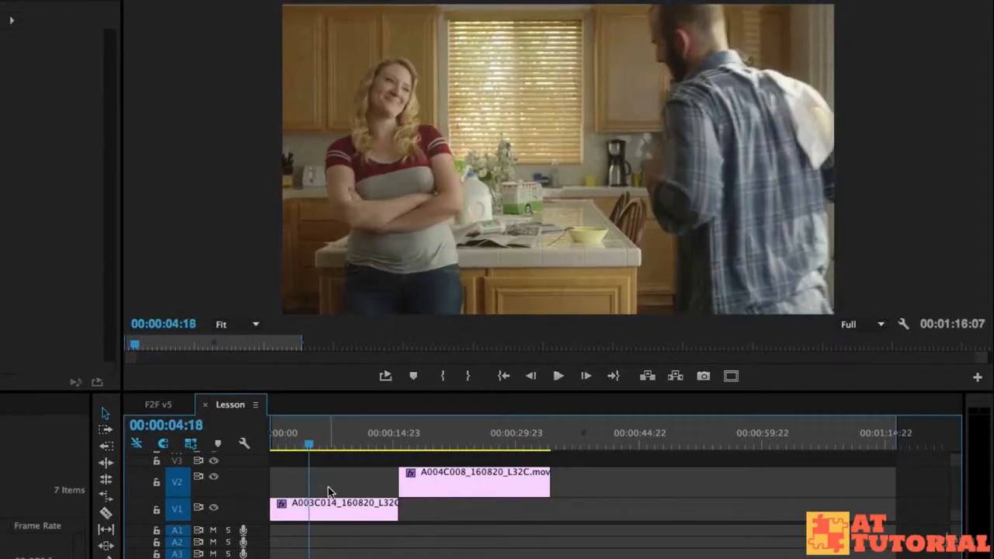
{"action": "left_click_drag", "start_coordinate": [310, 444], "coordinate": [311, 443]}
{"action": "key", "text": "space"}
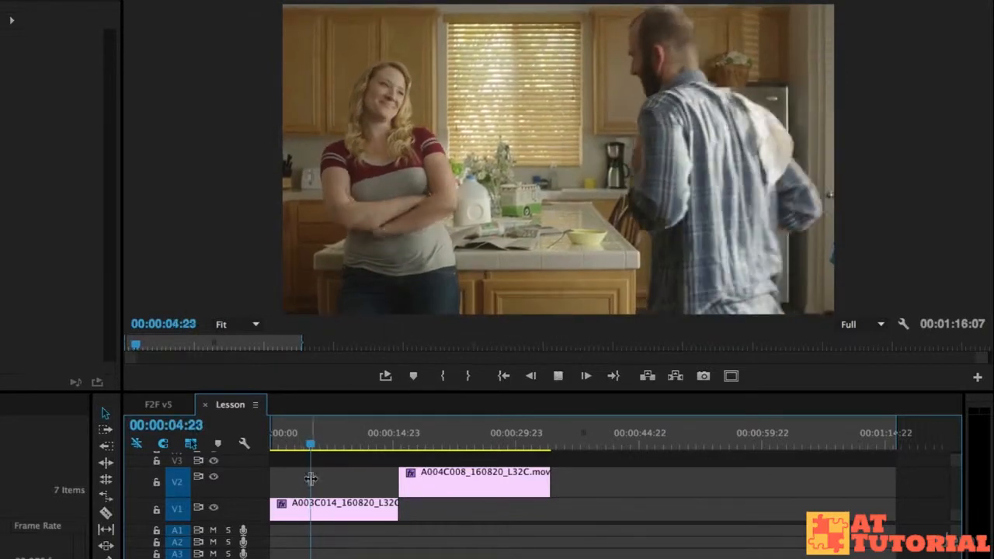
{"action": "left_click_drag", "start_coordinate": [314, 448], "coordinate": [312, 448]}
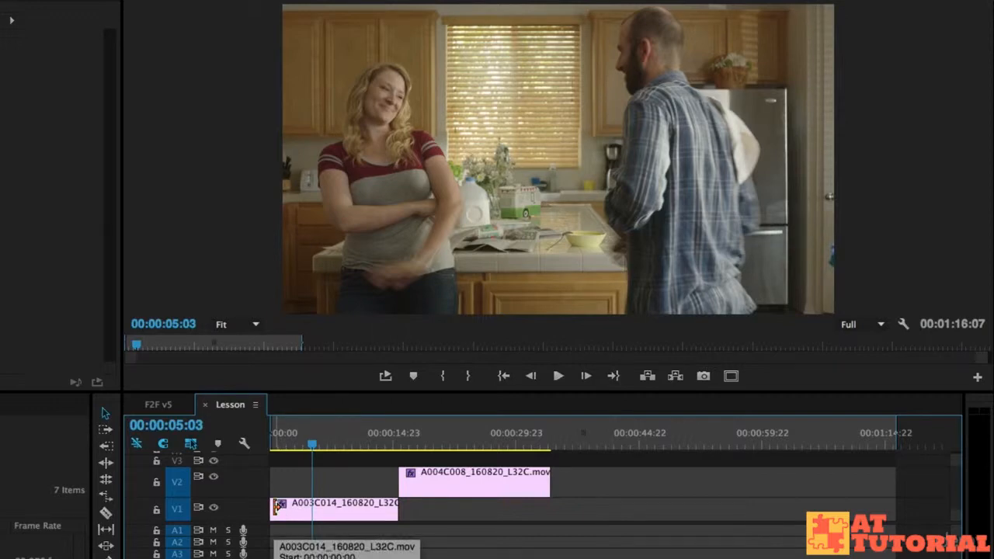
Ripple trim the beginning of the A003C014 clip on V1 up to about 5 seconds, then replay from the start.
{"action": "left_click", "coordinate": [276, 506]}
{"action": "left_click_drag", "start_coordinate": [277, 508], "coordinate": [314, 509]}
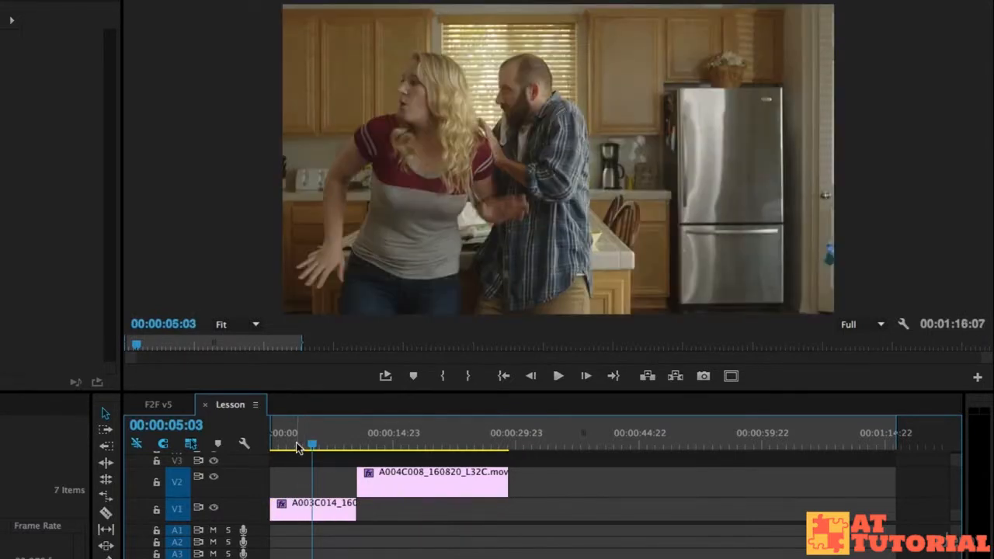
{"action": "key", "text": "Home"}
{"action": "key", "text": "space"}
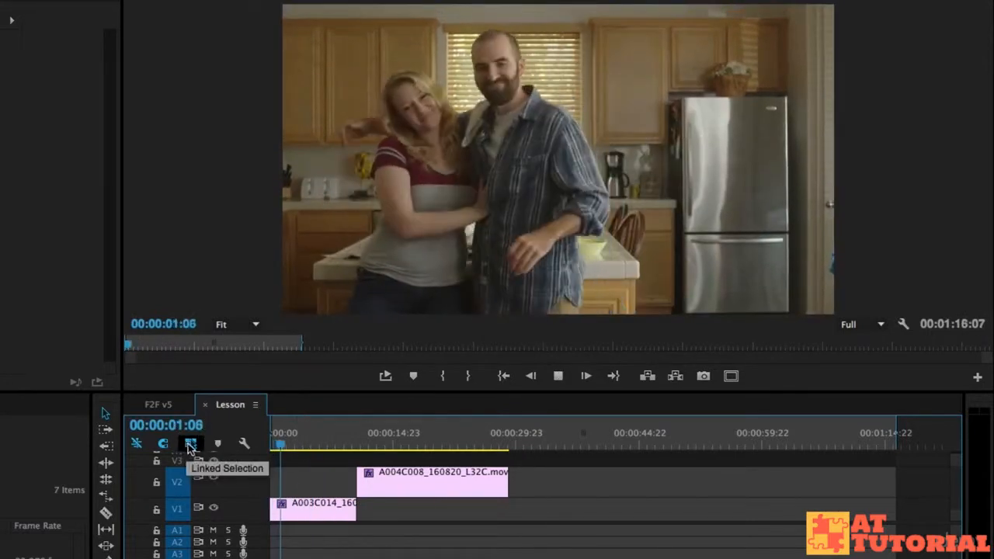
{"action": "key", "text": "space"}
{"action": "left_click_drag", "start_coordinate": [292, 448], "coordinate": [281, 446]}
{"action": "key", "text": "space"}
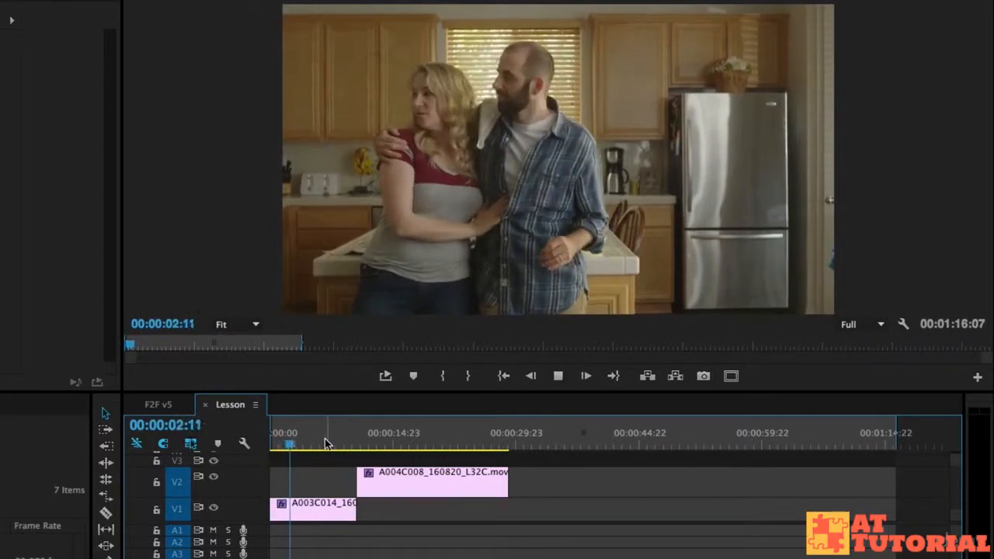
{"action": "key", "text": "space"}
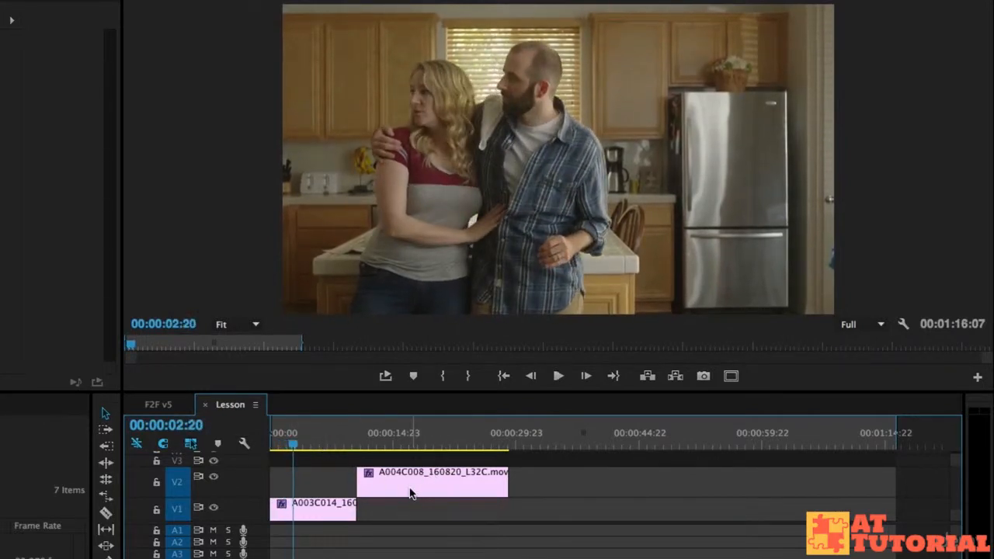
{"action": "left_click_drag", "start_coordinate": [288, 446], "coordinate": [281, 444]}
{"action": "key", "text": "space"}
{"action": "key", "text": "space"}
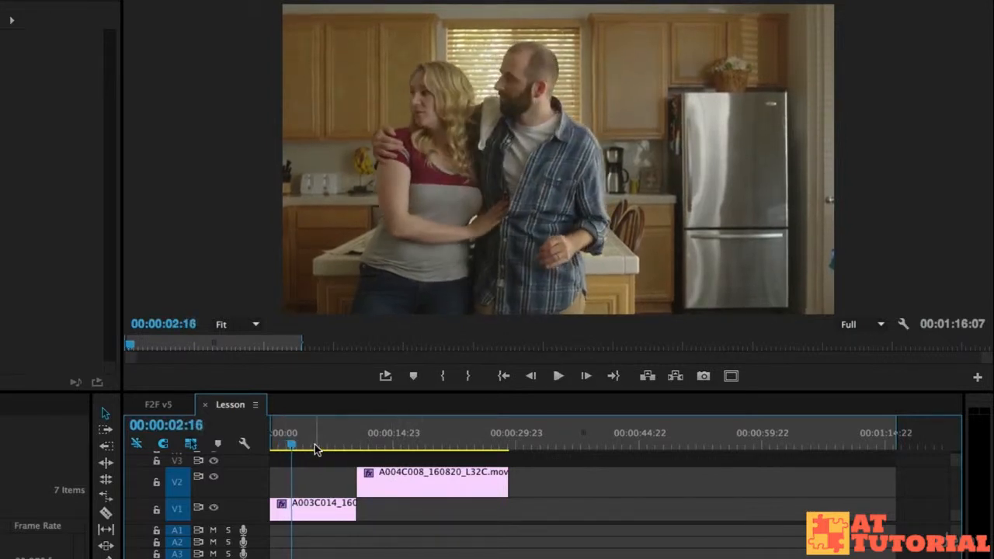
Trim the start of the A004C008 clip on V2 to about 13 seconds and move it to begin near 2 seconds.
{"action": "left_click_drag", "start_coordinate": [372, 442], "coordinate": [382, 444]}
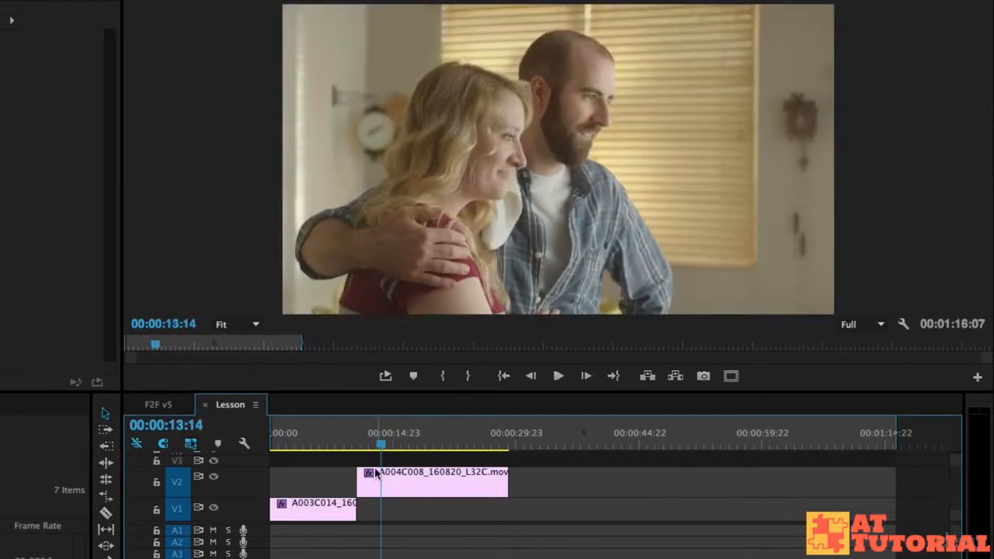
{"action": "left_click_drag", "start_coordinate": [362, 480], "coordinate": [381, 482]}
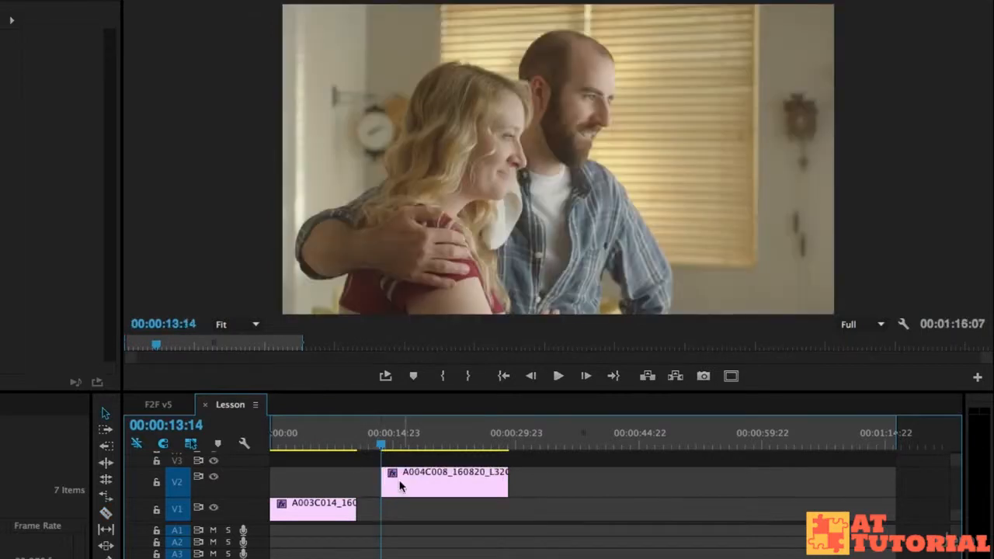
{"action": "left_click", "coordinate": [288, 445]}
{"action": "left_click_drag", "start_coordinate": [392, 477], "coordinate": [327, 486]}
Play the start of the Lesson sequence to review the overlapping V2 clip.
{"action": "left_click", "coordinate": [279, 447]}
{"action": "key", "text": "space"}
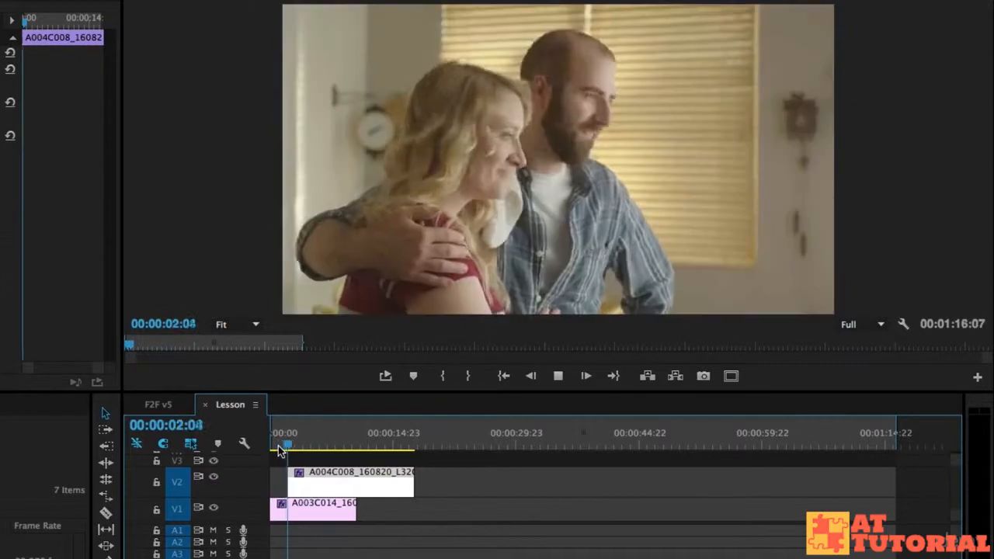
{"action": "key", "text": "space"}
{"action": "left_click", "coordinate": [284, 446]}
{"action": "left_click_drag", "start_coordinate": [285, 450], "coordinate": [283, 448]}
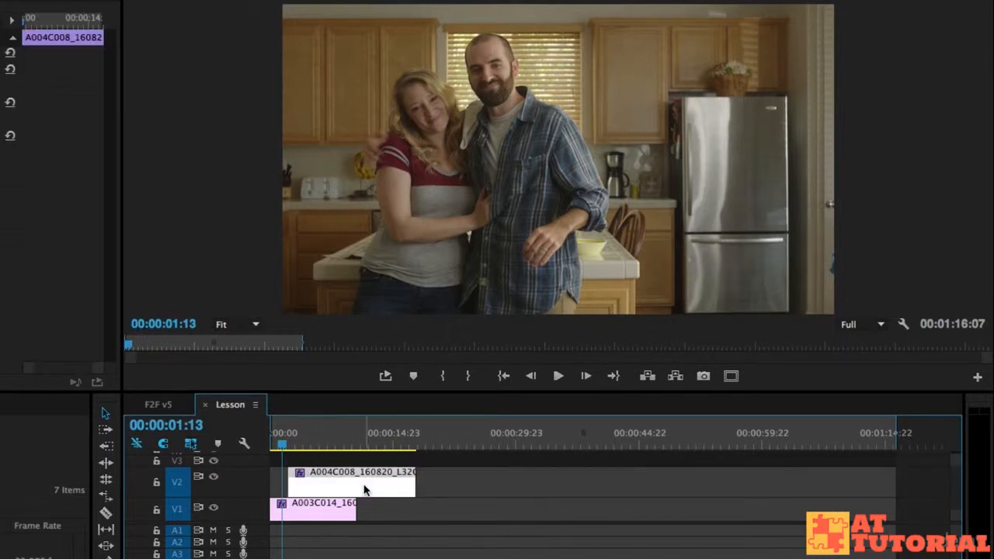
Zoom into the start of the timeline and nudge the A004C008 clip two frames earlier.
{"action": "mouse_move", "coordinate": [374, 497]}
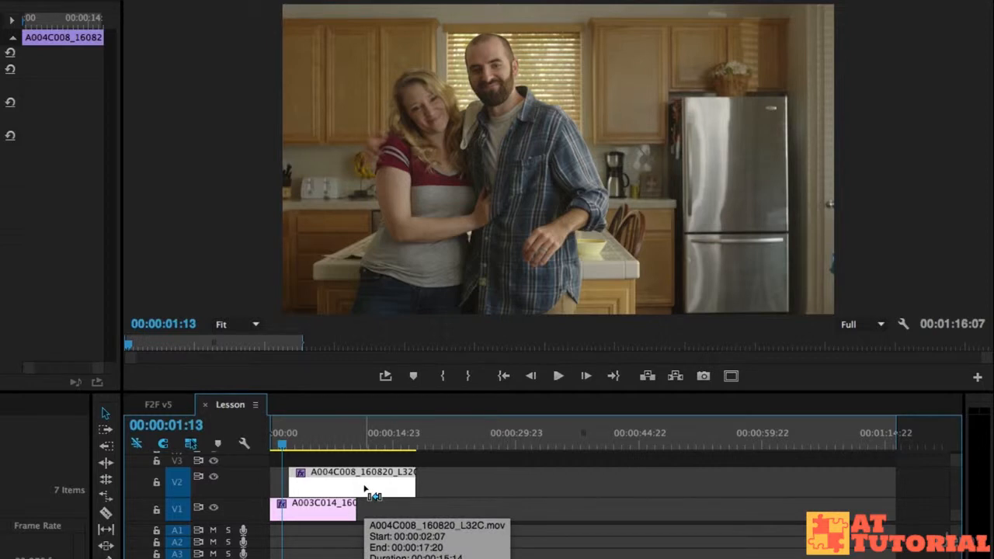
{"action": "key", "text": "equal"}
{"action": "key", "text": "equal"}
{"action": "key", "text": "equal"}
{"action": "key", "text": "equal"}
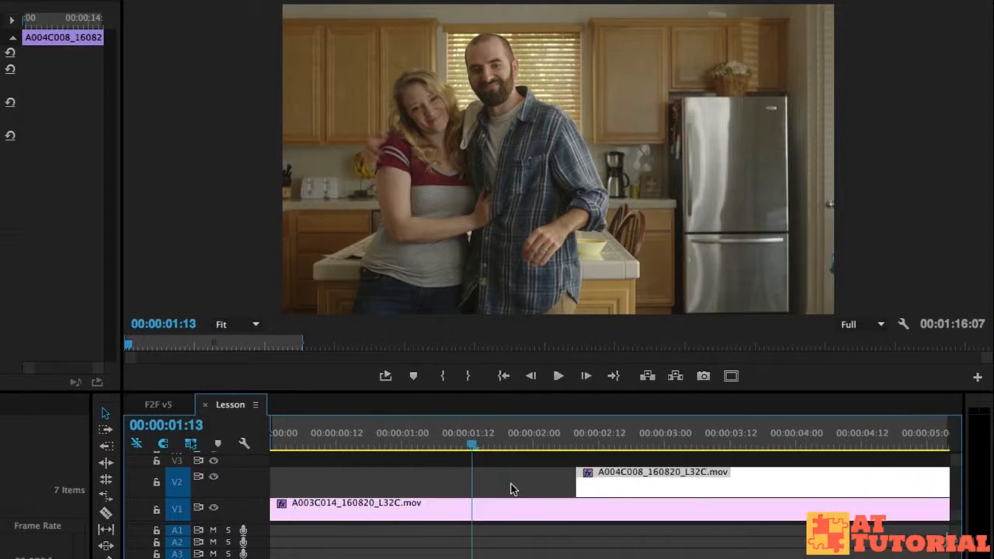
{"action": "key", "text": "alt+Left"}
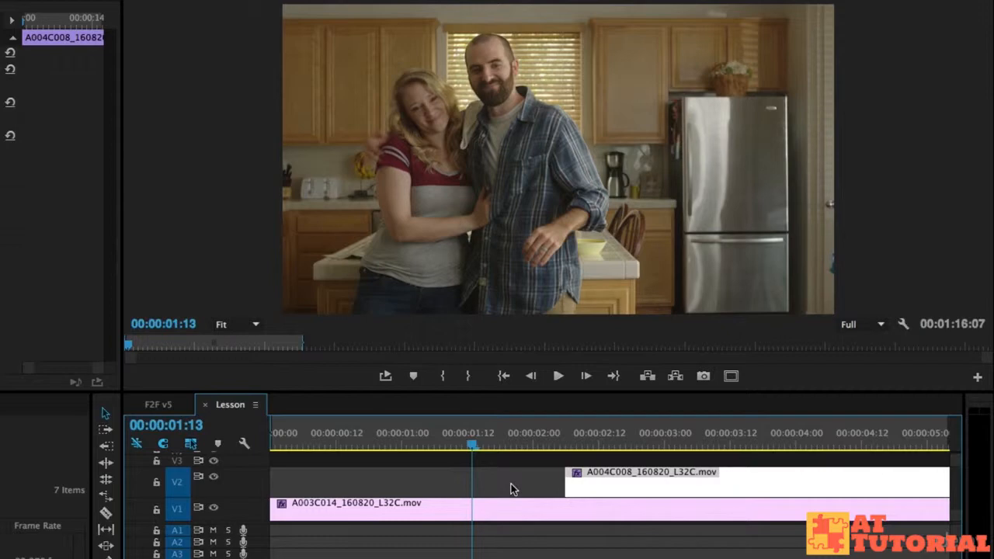
{"action": "key", "text": "space"}
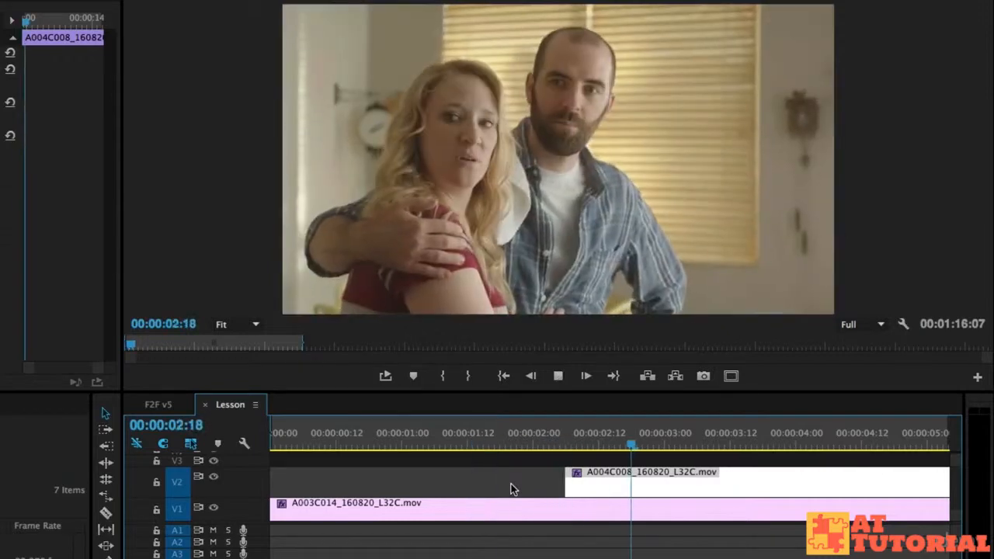
{"action": "key", "text": "space"}
{"action": "key", "text": "alt+Left"}
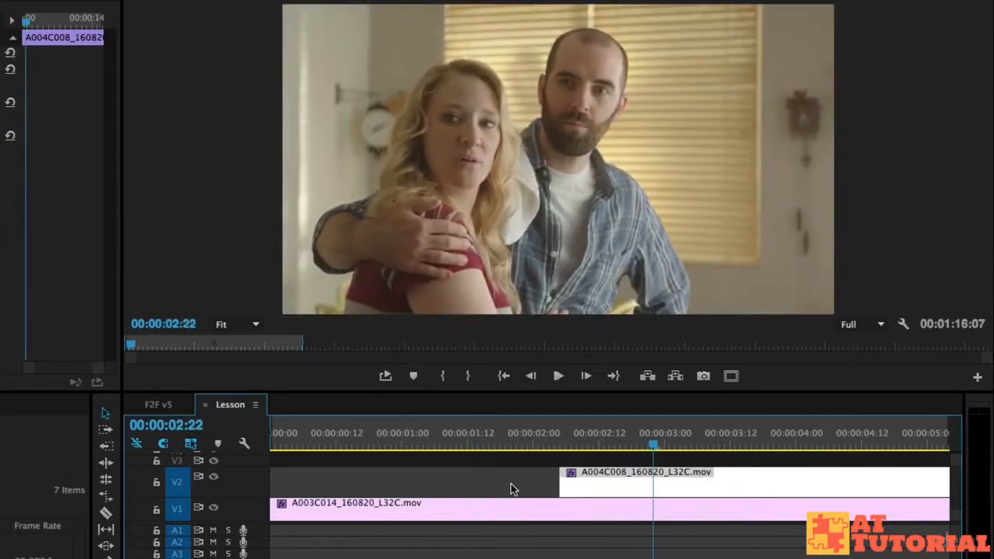
Move the A004C008 clip earlier to start at about 1:23 and scrub around the cut.
{"action": "left_click", "coordinate": [539, 445]}
{"action": "mouse_move", "coordinate": [541, 446]}
{"action": "left_mouse_down"}
{"action": "mouse_move", "coordinate": [560, 446]}
{"action": "mouse_move", "coordinate": [523, 444]}
{"action": "left_mouse_up"}
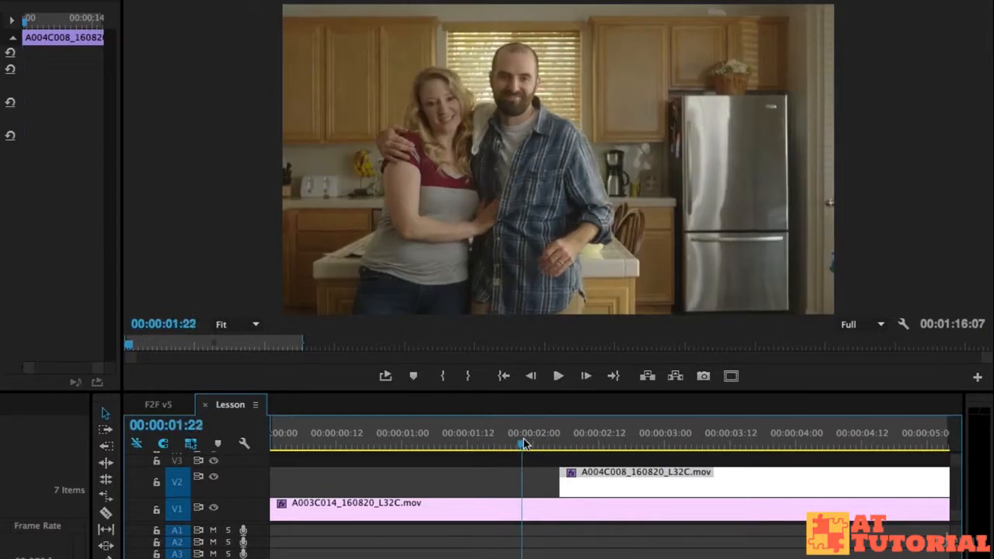
{"action": "left_click", "coordinate": [529, 440]}
{"action": "left_click_drag", "start_coordinate": [617, 477], "coordinate": [586, 477]}
{"action": "left_click", "coordinate": [452, 440]}
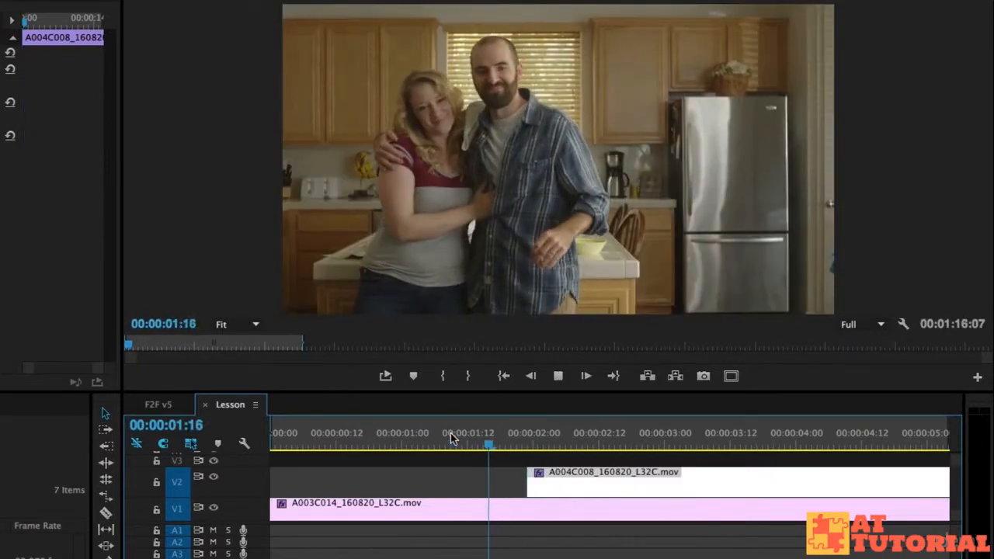
{"action": "left_click", "coordinate": [426, 437]}
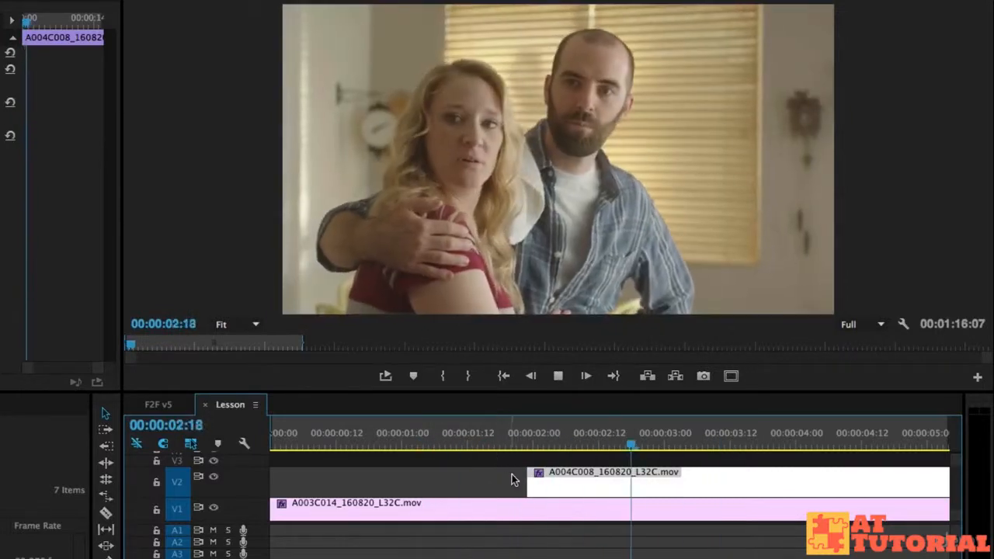
Play and scrub the section between about 2 and 4 seconds.
{"action": "key", "text": "space"}
{"action": "left_click_drag", "start_coordinate": [486, 437], "coordinate": [550, 441]}
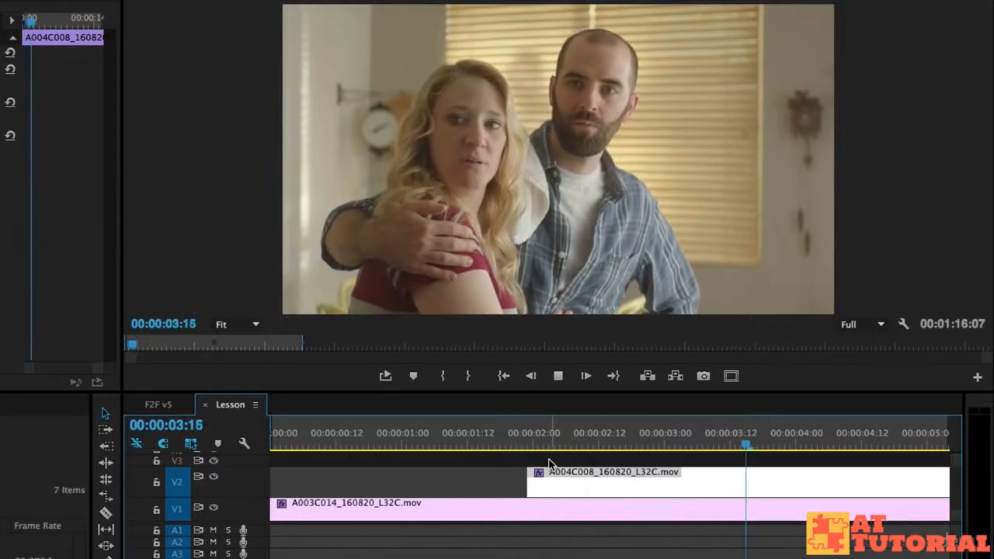
{"action": "mouse_move", "coordinate": [787, 426]}
{"action": "left_mouse_down"}
{"action": "mouse_move", "coordinate": [780, 441]}
{"action": "mouse_move", "coordinate": [792, 443]}
{"action": "mouse_move", "coordinate": [741, 437]}
{"action": "mouse_move", "coordinate": [913, 441]}
{"action": "mouse_move", "coordinate": [785, 441]}
{"action": "left_mouse_up"}
{"action": "key", "text": "space"}
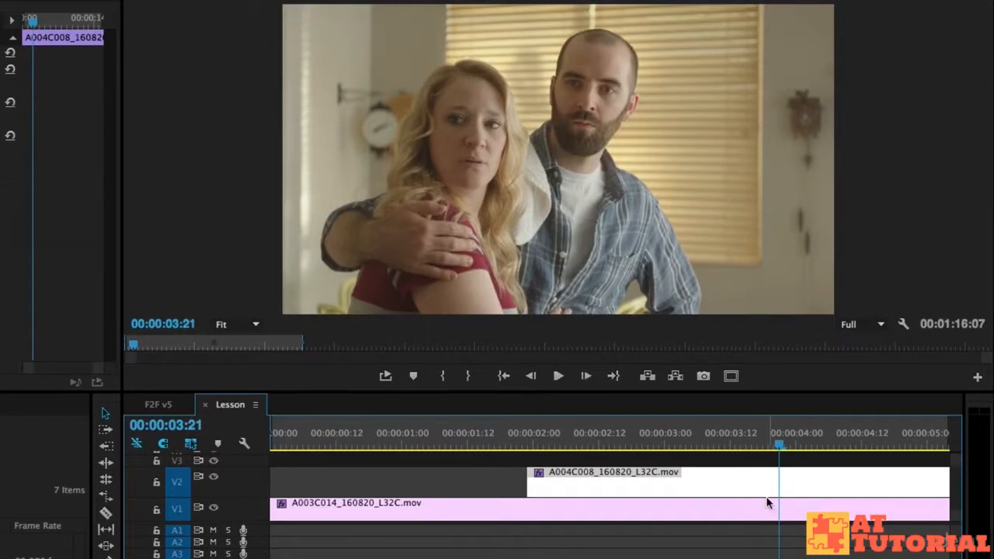
Move the A004C008 clip later to start at about 3:20 and play from about 2 seconds.
{"action": "left_click_drag", "start_coordinate": [523, 476], "coordinate": [779, 474]}
{"action": "left_click", "coordinate": [469, 443]}
{"action": "left_click_drag", "start_coordinate": [469, 442], "coordinate": [413, 442]}
{"action": "key", "text": "space"}
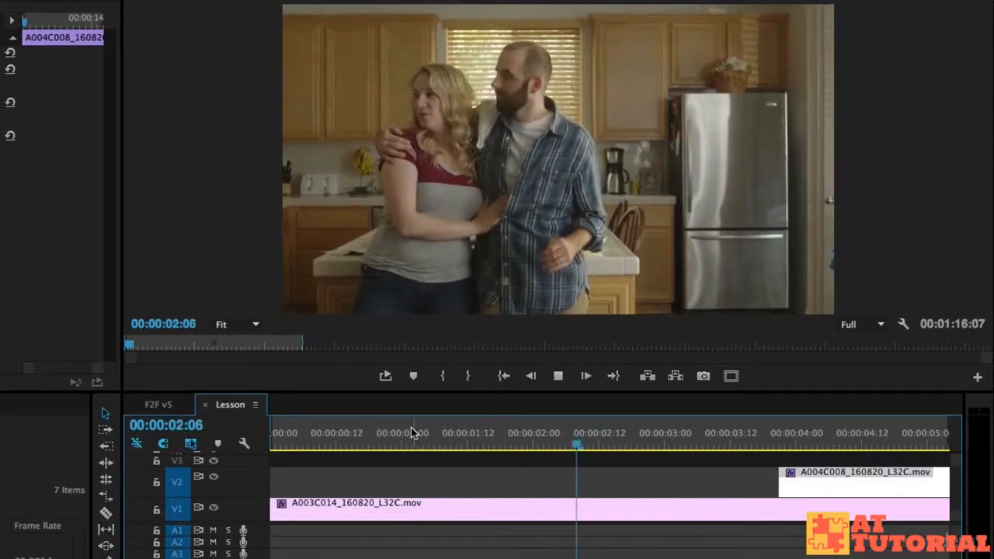
Move the A004C008 clip earlier to start at about 2:17 and play from about 1:23.
{"action": "key", "text": "space"}
{"action": "left_click_drag", "start_coordinate": [814, 485], "coordinate": [660, 478]}
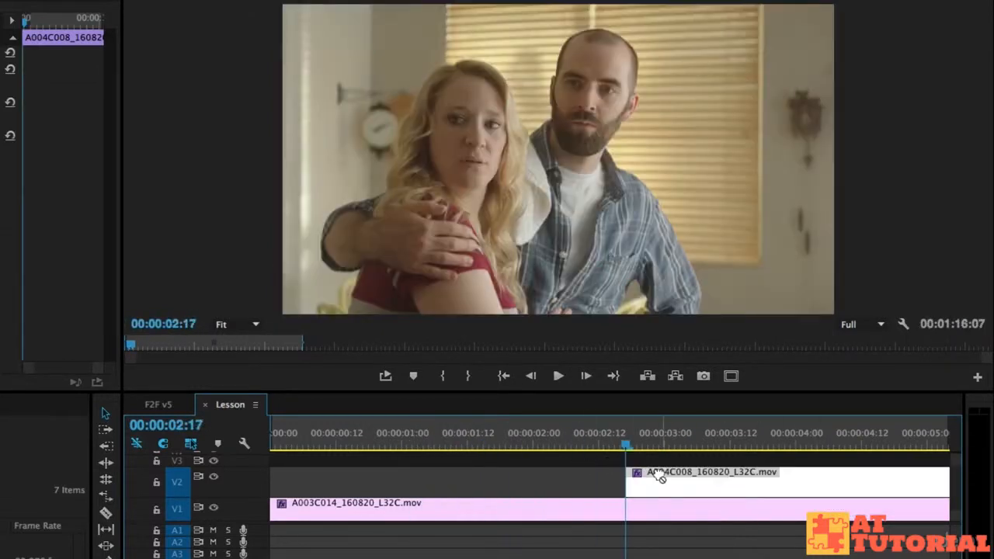
{"action": "left_click", "coordinate": [512, 440]}
{"action": "key", "text": "space"}
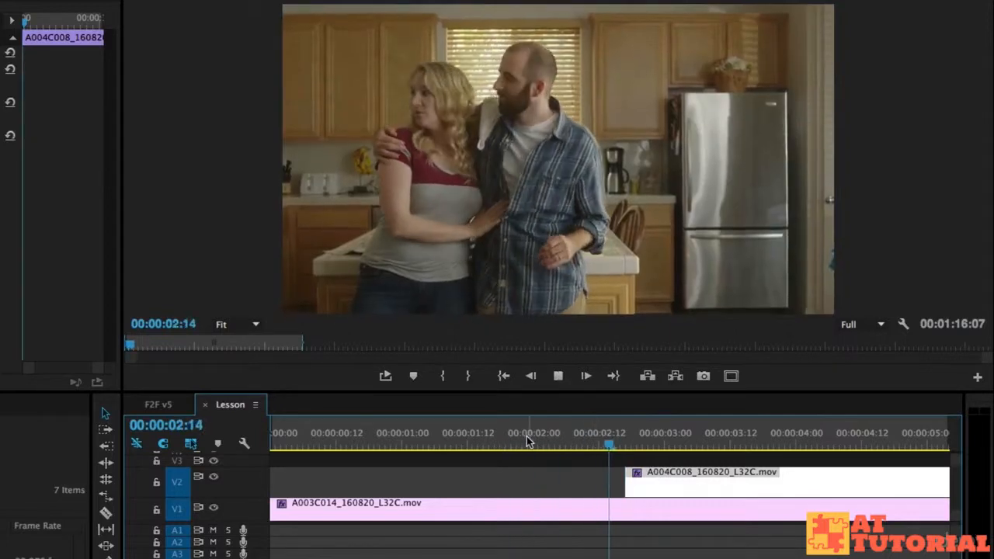
{"action": "key", "text": "space"}
Nudge the A004C008 clip slightly later and play the section from about 1:22 through the cut.
{"action": "mouse_move", "coordinate": [675, 484]}
{"action": "left_mouse_down"}
{"action": "mouse_move", "coordinate": [683, 503]}
{"action": "mouse_move", "coordinate": [666, 500]}
{"action": "mouse_move", "coordinate": [680, 494]}
{"action": "left_mouse_up"}
{"action": "left_click", "coordinate": [522, 440]}
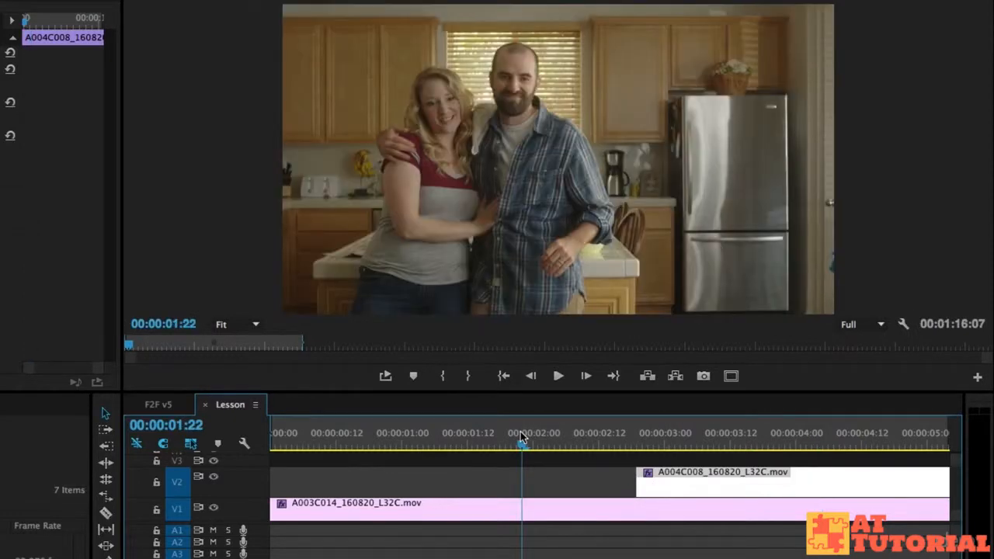
{"action": "key", "text": "space"}
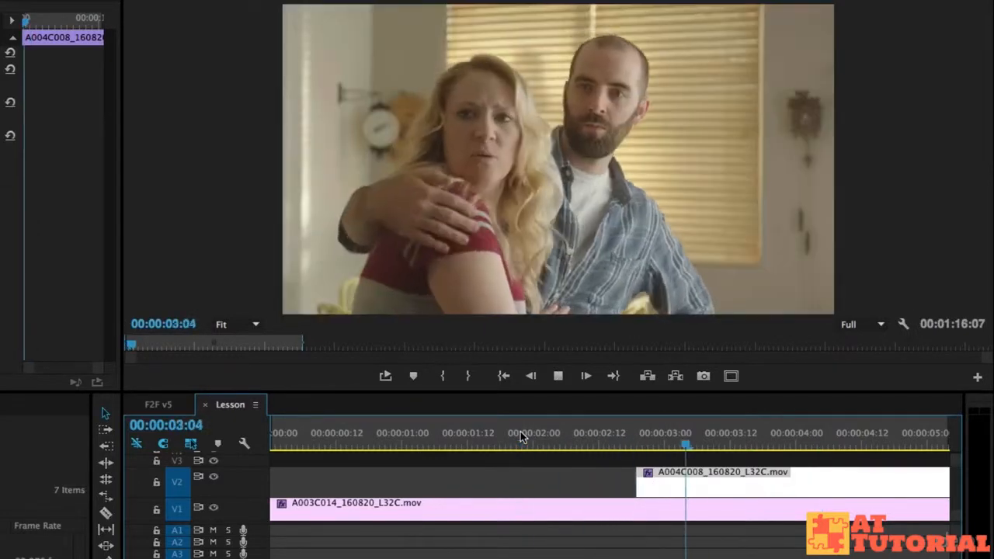
{"action": "key", "text": "space"}
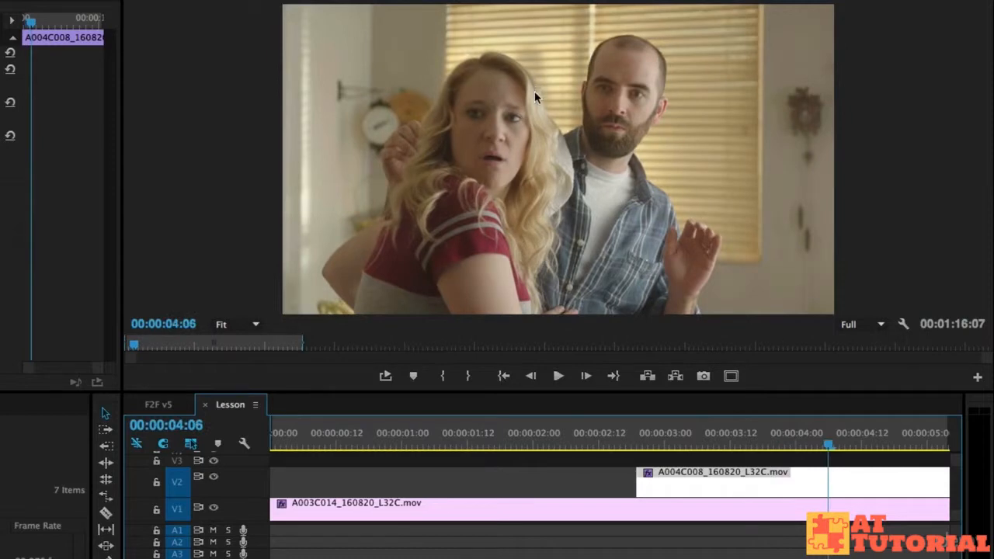
{"action": "left_click", "coordinate": [506, 430]}
{"action": "key", "text": "space"}
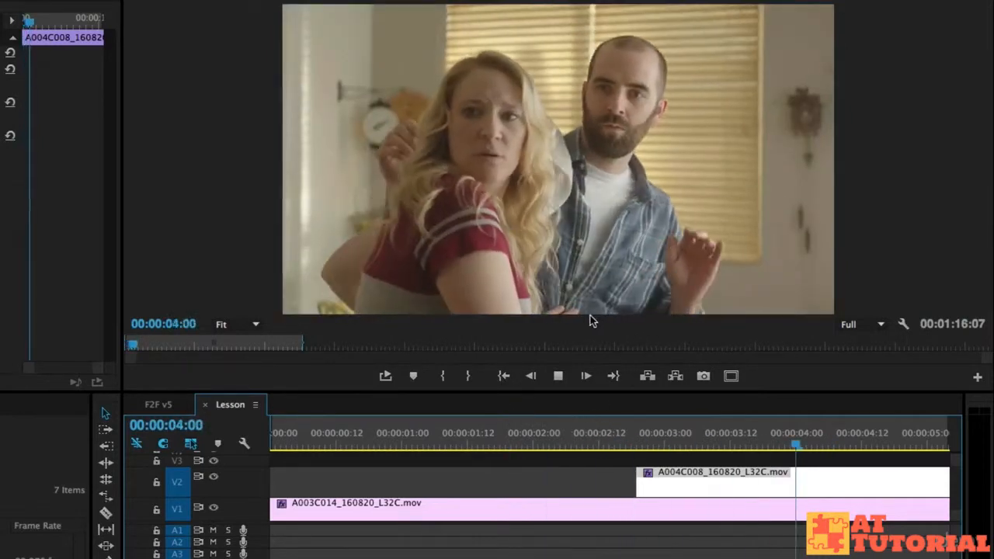
{"action": "key", "text": "space"}
Zoom out the Lesson timeline and play the overlap from about 2:16.
{"action": "key", "text": "space"}
{"action": "key", "text": "space"}
{"action": "key", "text": "minus"}
{"action": "left_click_drag", "start_coordinate": [328, 442], "coordinate": [407, 445]}
{"action": "key", "text": "space"}
{"action": "left_click", "coordinate": [420, 446]}
{"action": "mouse_move", "coordinate": [320, 489]}
{"action": "left_mouse_down"}
{"action": "mouse_move", "coordinate": [410, 488]}
{"action": "mouse_move", "coordinate": [321, 487]}
{"action": "left_mouse_up"}
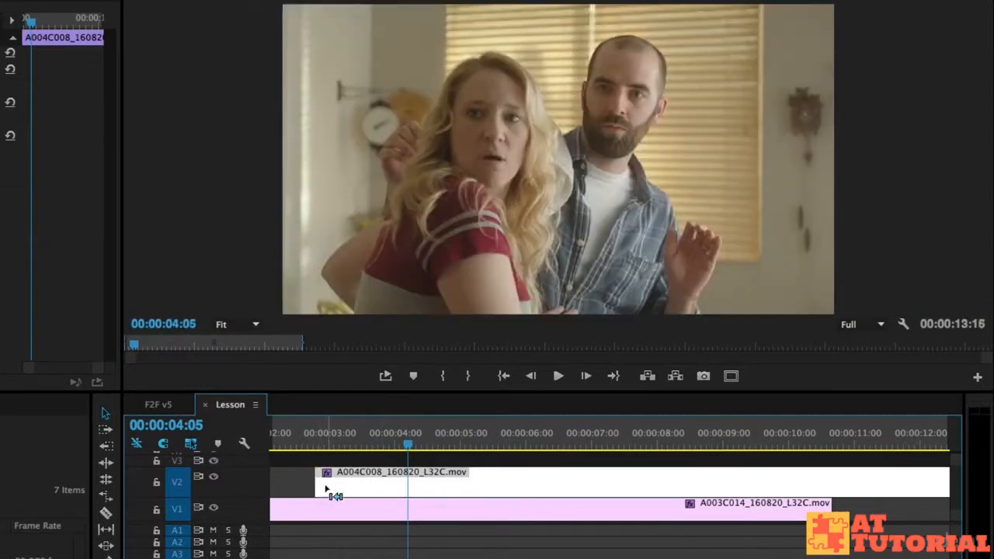
{"action": "left_click_drag", "start_coordinate": [321, 478], "coordinate": [386, 484]}
{"action": "left_click_drag", "start_coordinate": [301, 440], "coordinate": [281, 439]}
{"action": "key", "text": "space"}
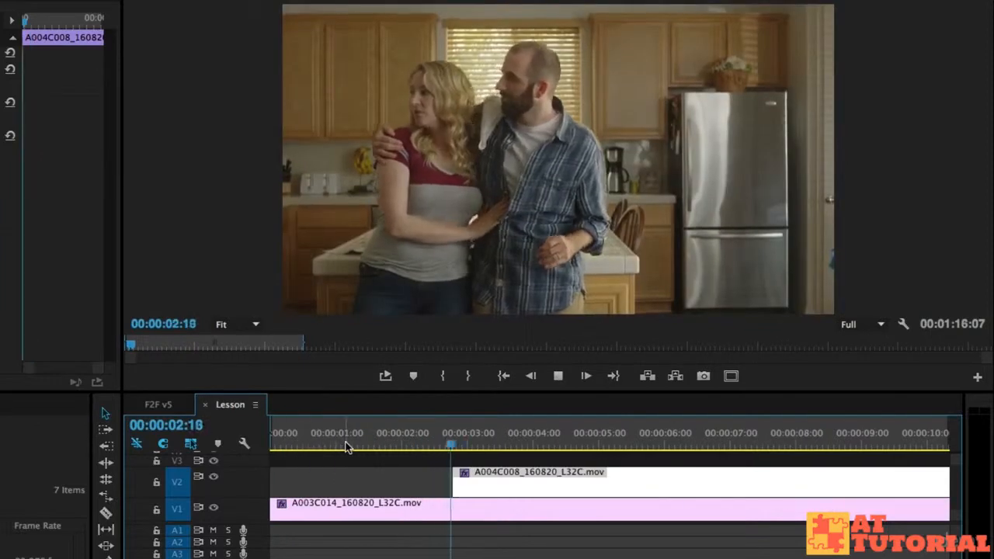
{"action": "key", "text": "space"}
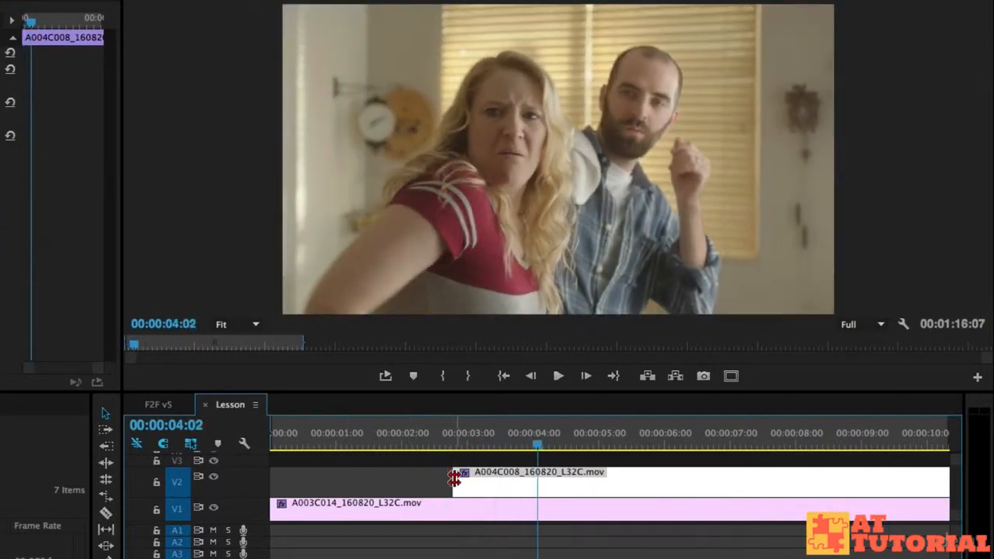
Nudge the A004C008 clip slightly and replay the cut from about 2 seconds.
{"action": "left_click_drag", "start_coordinate": [462, 476], "coordinate": [467, 478]}
{"action": "left_click", "coordinate": [418, 436]}
{"action": "key", "text": "space"}
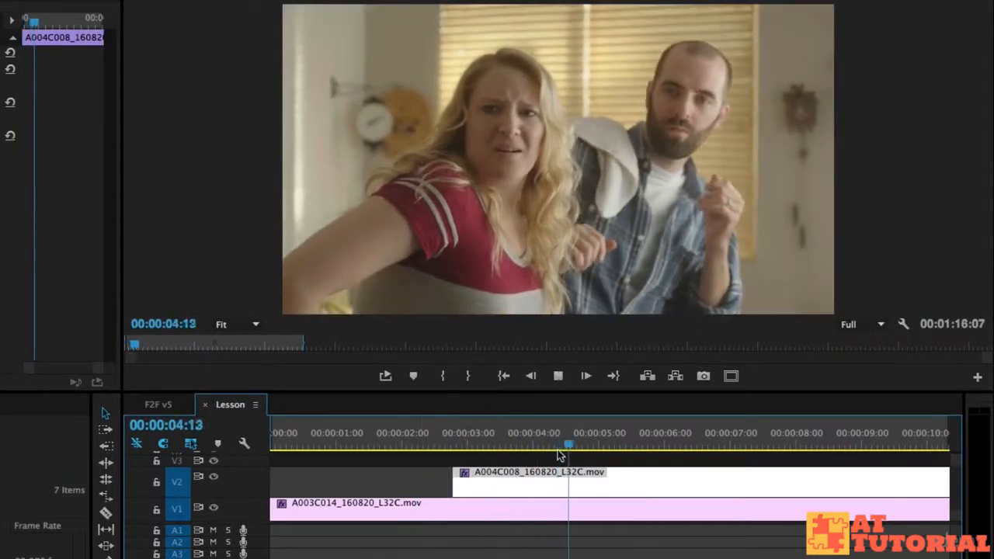
{"action": "left_click_drag", "start_coordinate": [495, 446], "coordinate": [446, 446]}
{"action": "key", "text": "space"}
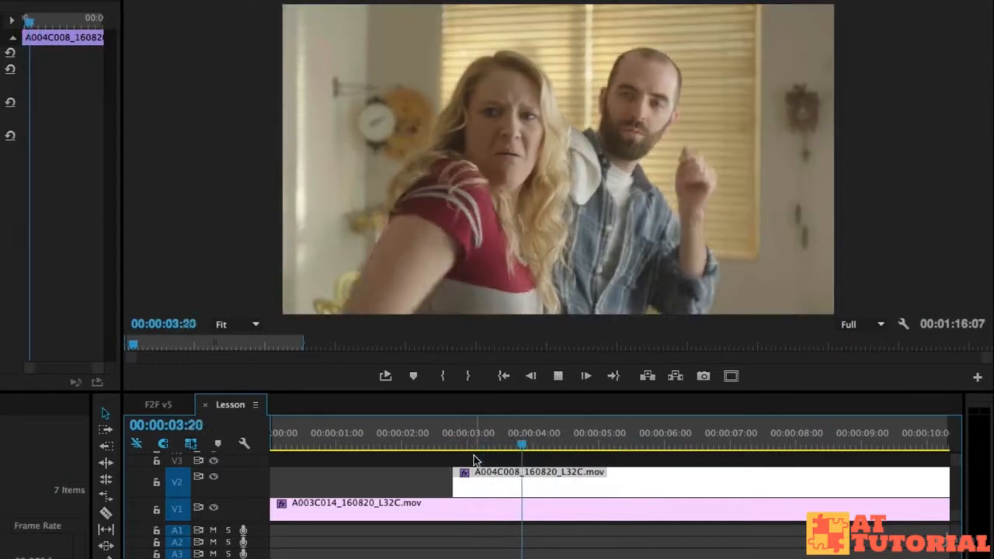
{"action": "key", "text": "space"}
Split the A004C008 clip at about 4:06 with the Razor tool and delete its latter part.
{"action": "key", "text": "c"}
{"action": "left_click", "coordinate": [548, 480]}
{"action": "key", "text": "v"}
{"action": "left_click", "coordinate": [566, 477]}
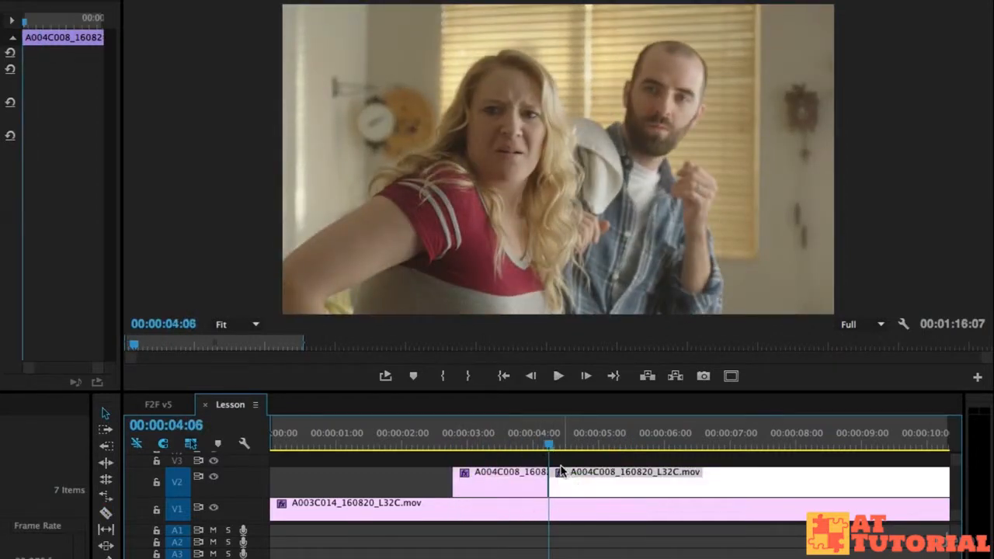
{"action": "key", "text": "Delete"}
{"action": "left_click", "coordinate": [487, 446]}
{"action": "key", "text": "space"}
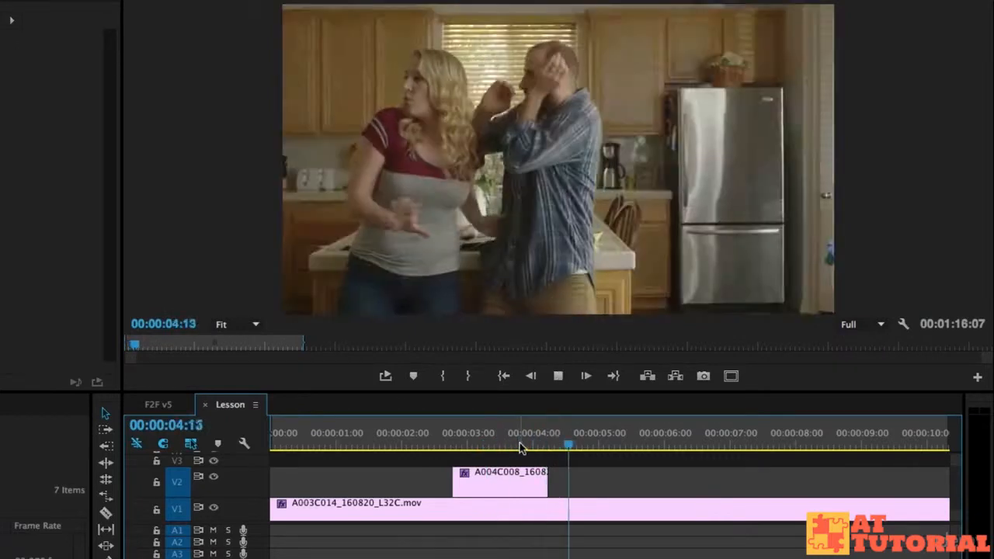
Split the A003C014 clip at about 5:05 and slide its latter part earlier to start at about 4:05.
{"action": "left_click", "coordinate": [596, 447]}
{"action": "mouse_move", "coordinate": [599, 449]}
{"action": "left_mouse_down"}
{"action": "mouse_move", "coordinate": [545, 446]}
{"action": "mouse_move", "coordinate": [626, 450]}
{"action": "mouse_move", "coordinate": [617, 449]}
{"action": "left_mouse_up"}
{"action": "key", "text": "c"}
{"action": "left_click", "coordinate": [619, 510]}
{"action": "key", "text": "v"}
{"action": "left_click_drag", "start_coordinate": [727, 515], "coordinate": [654, 526]}
{"action": "left_click", "coordinate": [452, 446]}
{"action": "key", "text": "space"}
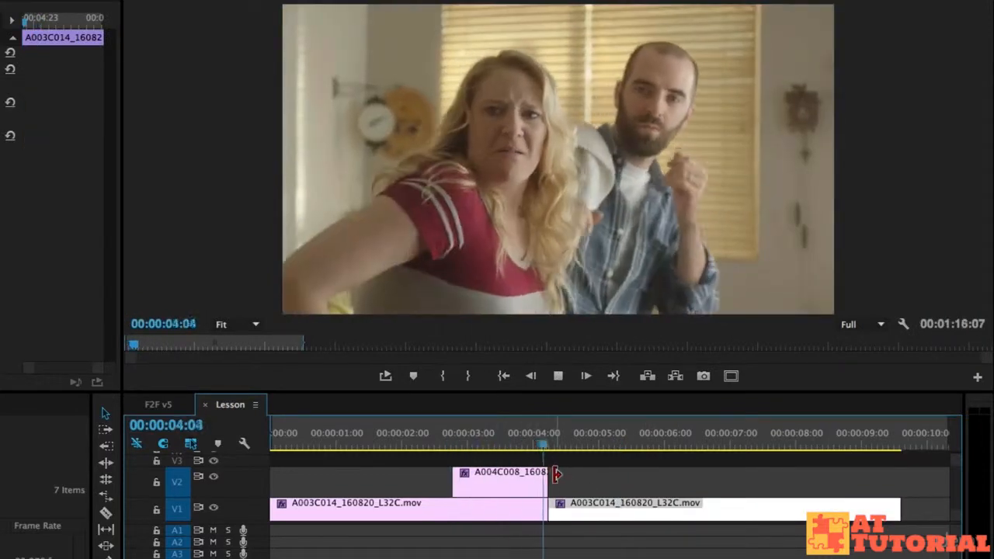
Trim the A004C008 clip's end to about 3:21 and move the second A003C014 part to start there, then play it.
{"action": "left_click", "coordinate": [481, 445]}
{"action": "left_click_drag", "start_coordinate": [541, 476], "coordinate": [525, 475]}
{"action": "left_click_drag", "start_coordinate": [595, 511], "coordinate": [573, 511]}
{"action": "left_click", "coordinate": [406, 435]}
{"action": "key", "text": "space"}
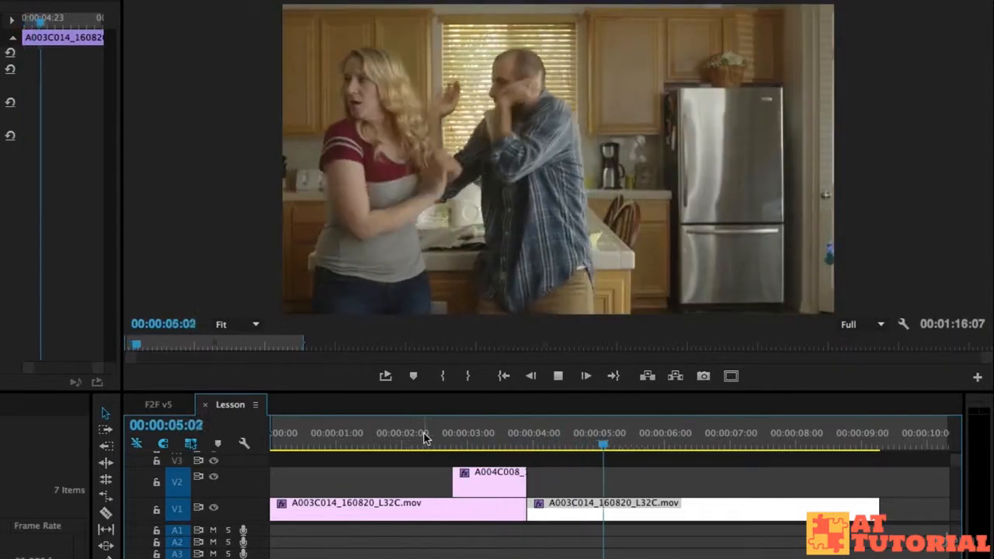
{"action": "key", "text": "space"}
Switch to the F2F v5 sequence and play its matching section around one minute to compare with the Lesson edit.
{"action": "left_click", "coordinate": [154, 405]}
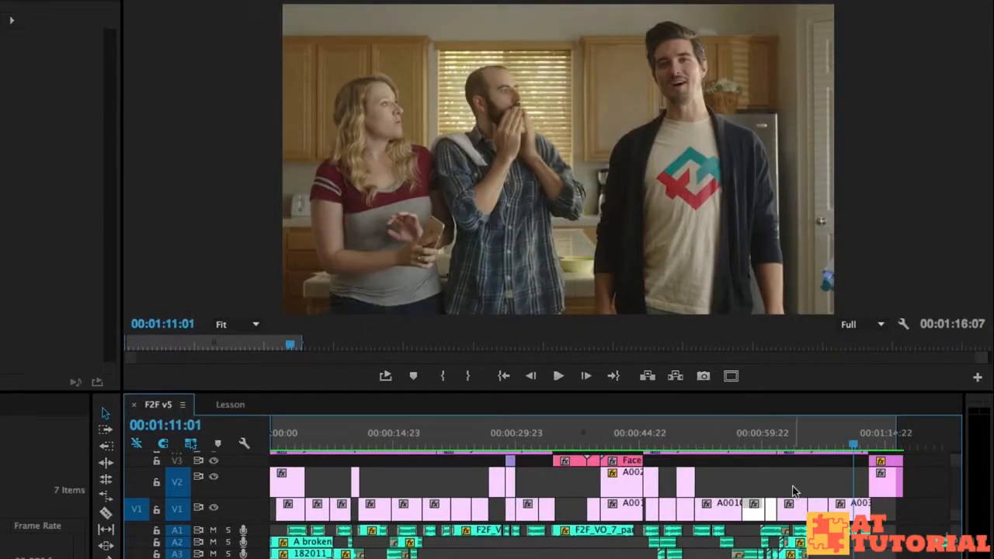
{"action": "left_click_drag", "start_coordinate": [791, 443], "coordinate": [739, 439]}
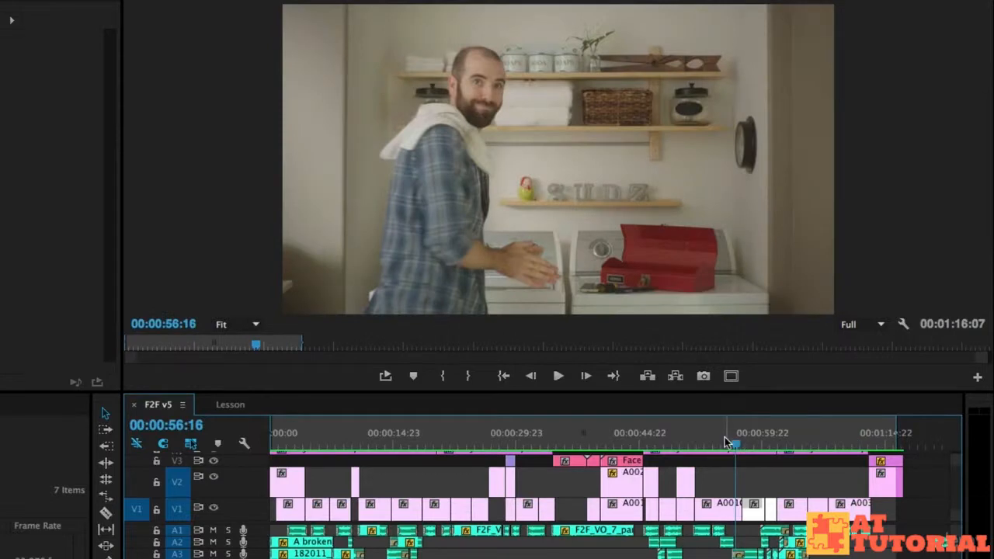
{"action": "key", "text": "space"}
{"action": "left_click", "coordinate": [709, 444]}
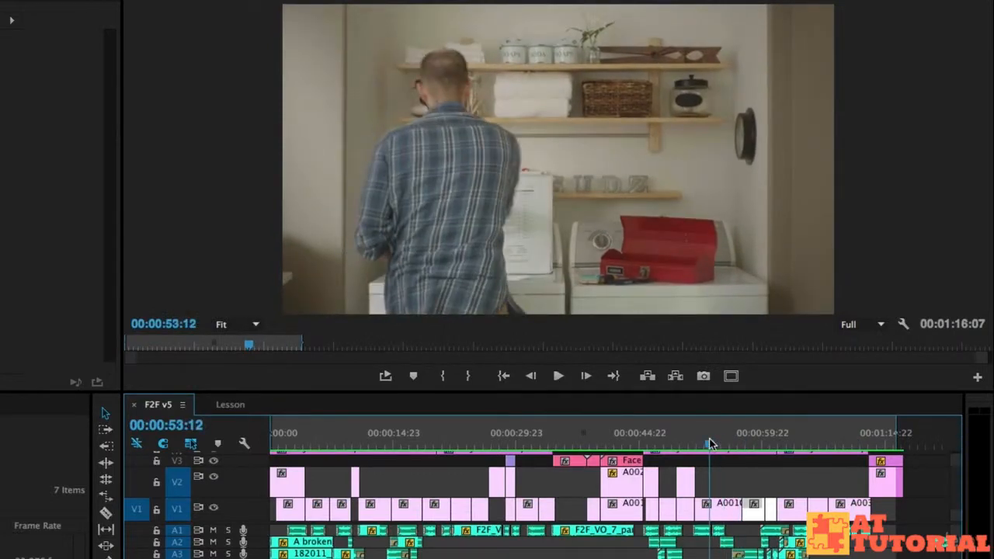
{"action": "key", "text": "space"}
{"action": "key", "text": "XF86AudioRaiseVolume"}
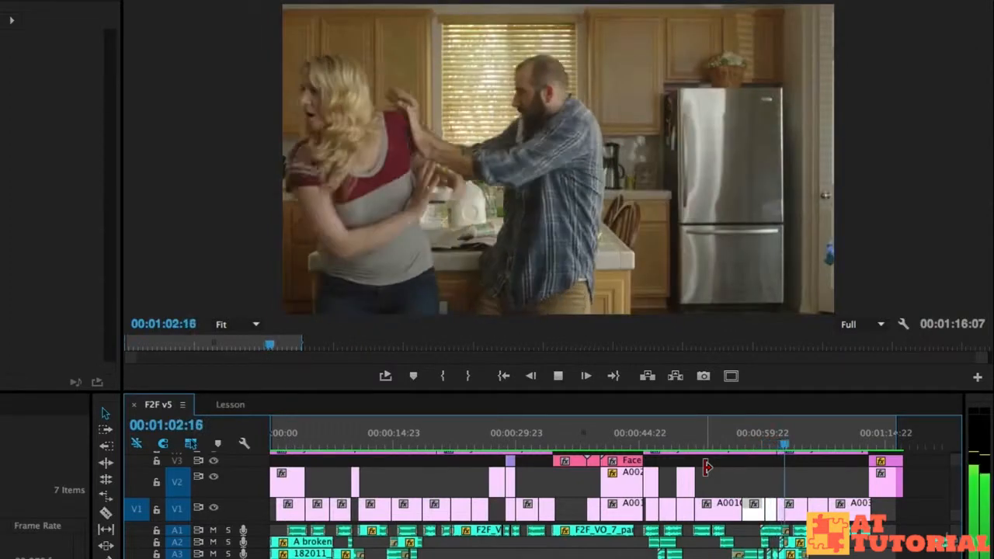
{"action": "key", "text": "space"}
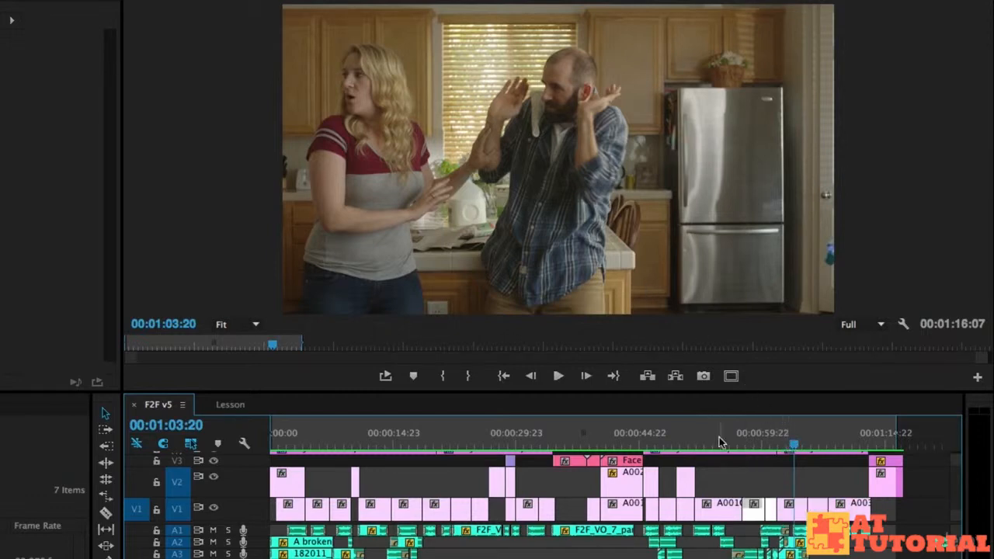
{"action": "left_click", "coordinate": [764, 440]}
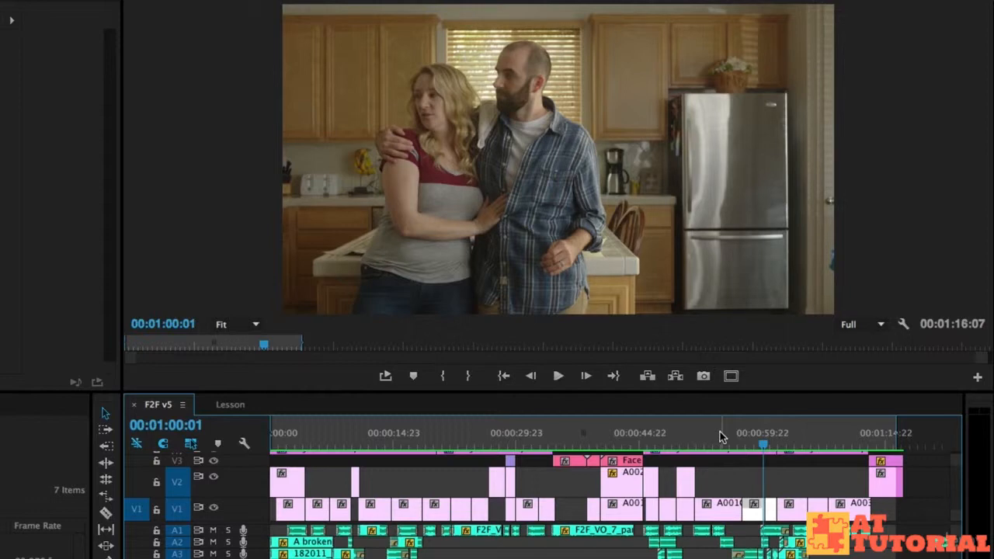
{"action": "left_click", "coordinate": [233, 406]}
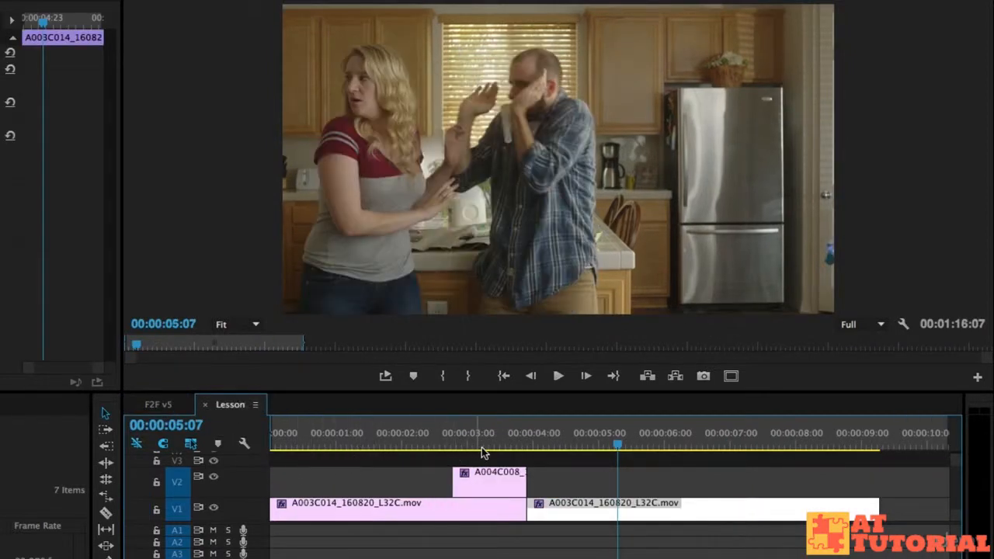
{"action": "left_click", "coordinate": [162, 407]}
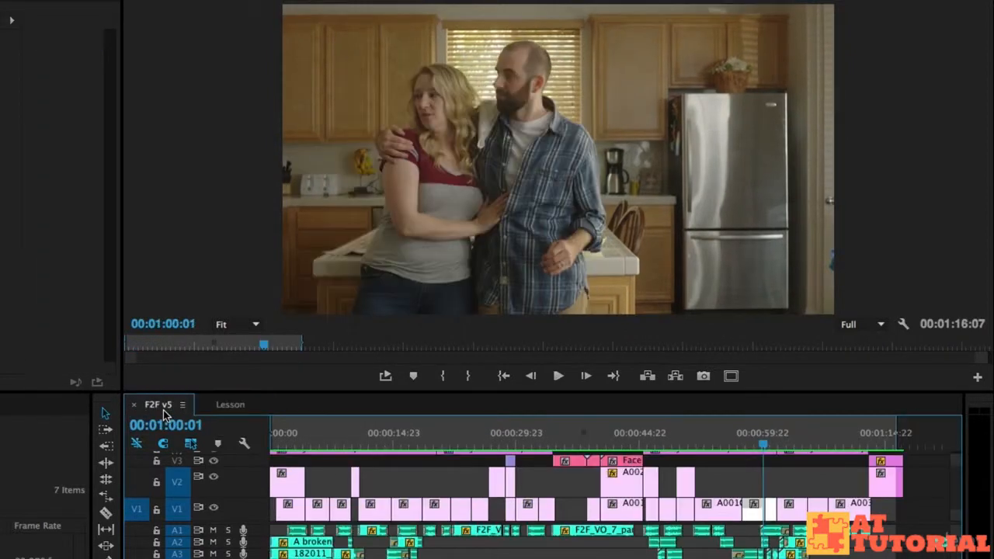